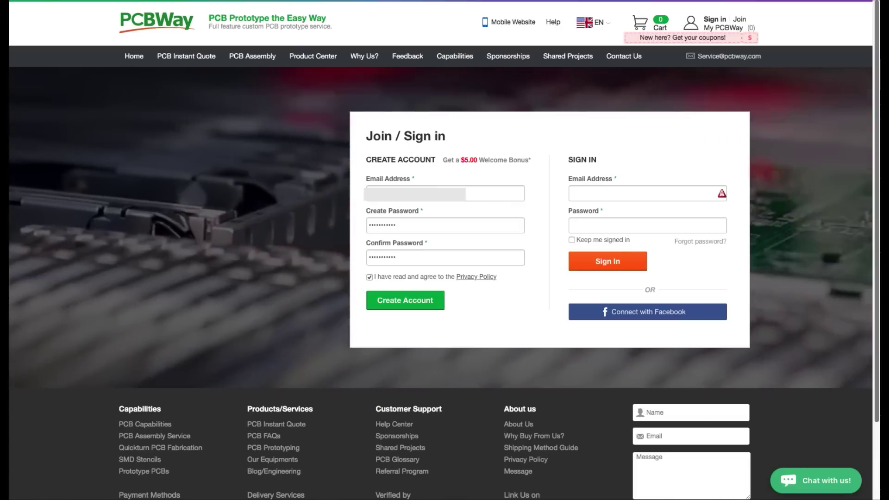
# Create the new PCBWay account, then choose Yellow solder mask on the two-layer quote form.
pyautogui.click(413, 320)
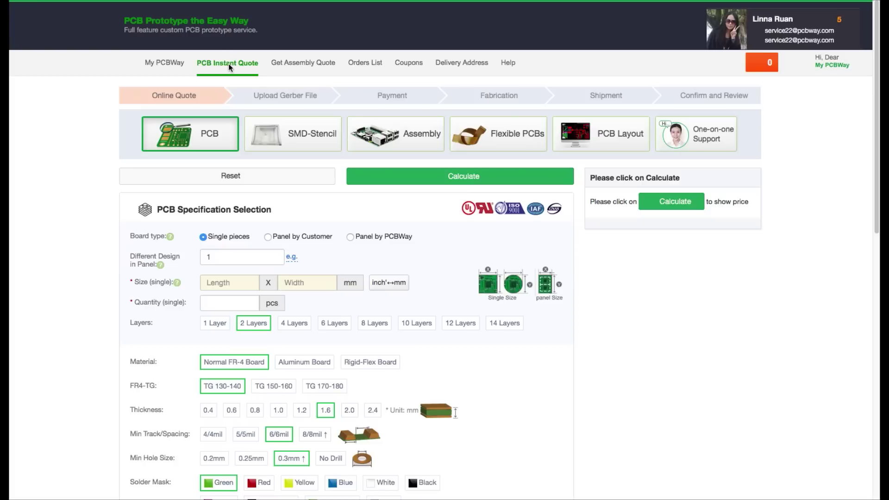
pyautogui.scroll(-1, 366, 269)
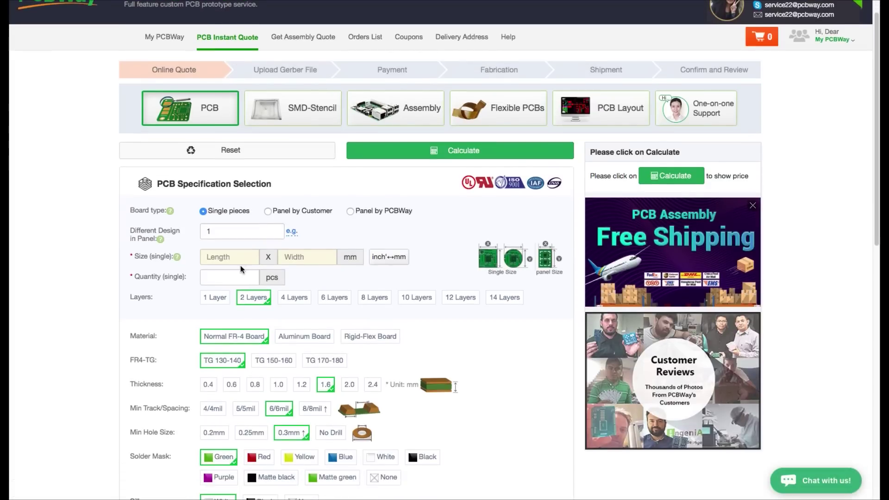
pyautogui.scroll(-2, 393, 268)
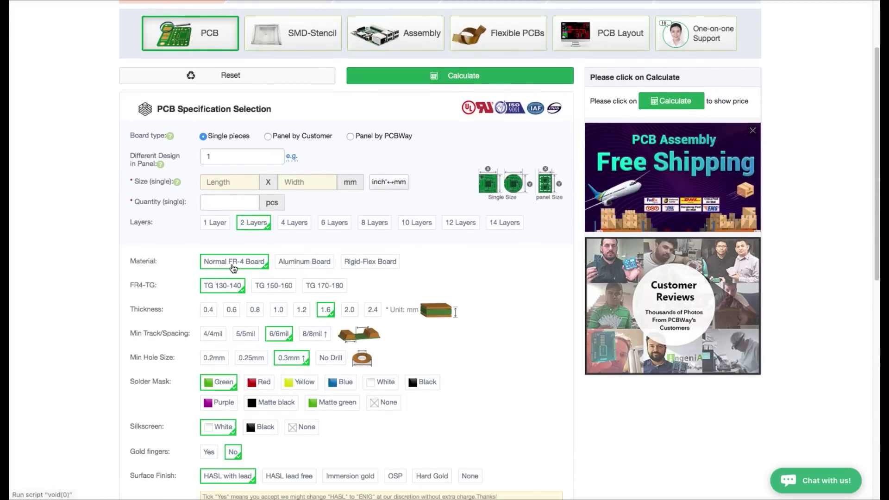
pyautogui.scroll(-1, 232, 273)
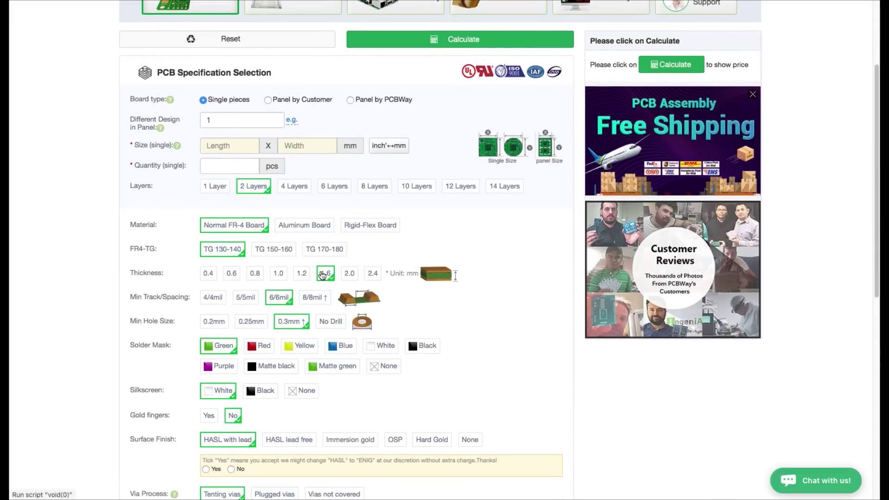
pyautogui.scroll(-1, 324, 280)
pyautogui.click(300, 311)
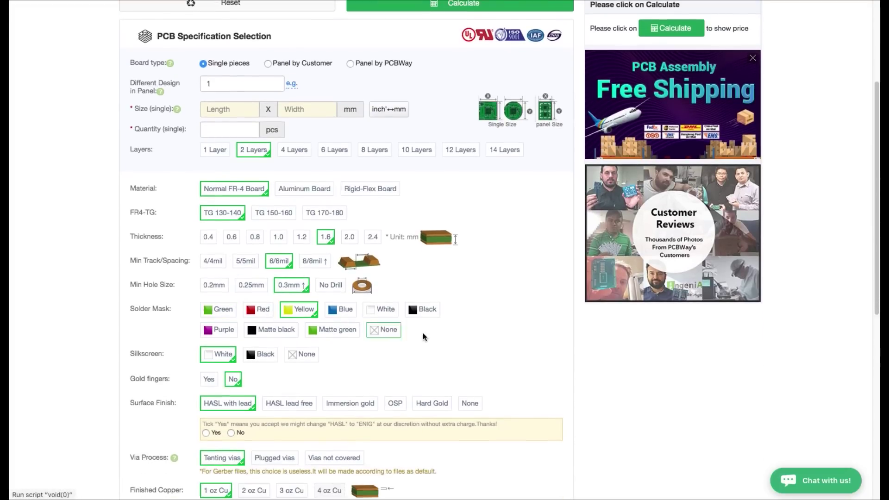
pyautogui.scroll(-1, 455, 341)
pyautogui.scroll(-2, 234, 331)
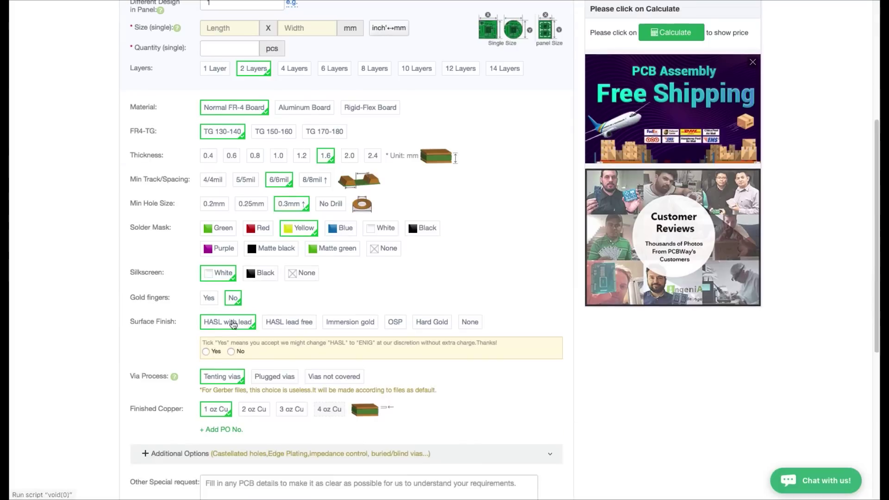
pyautogui.scroll(-1, 491, 370)
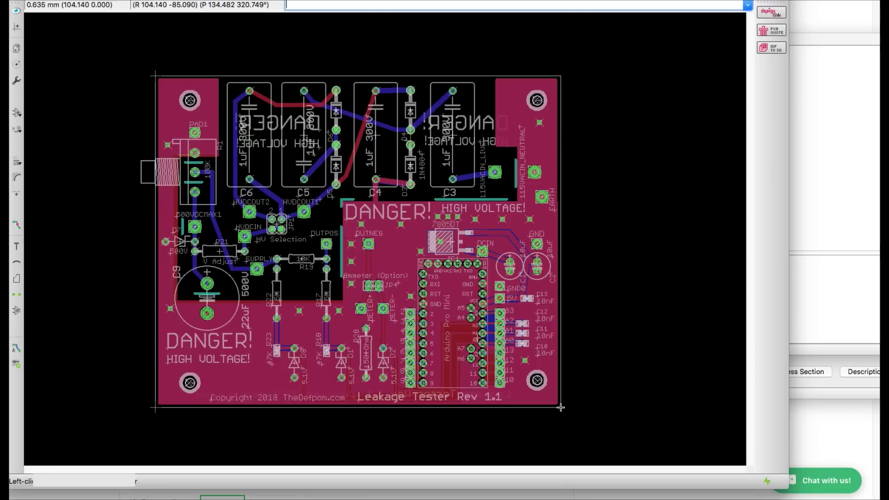
# Enter a board size of 104 × 85 mm in the quote form.
pyautogui.press('super+Tab')
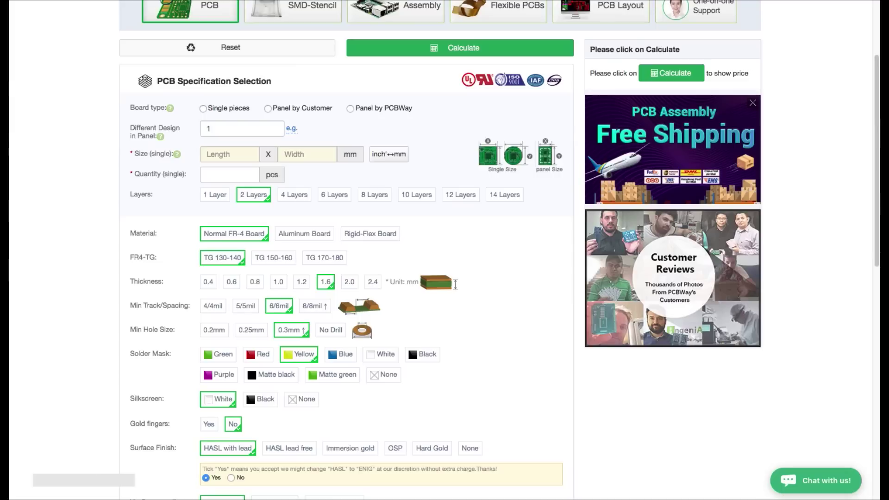
pyautogui.click(225, 155)
pyautogui.click(226, 156)
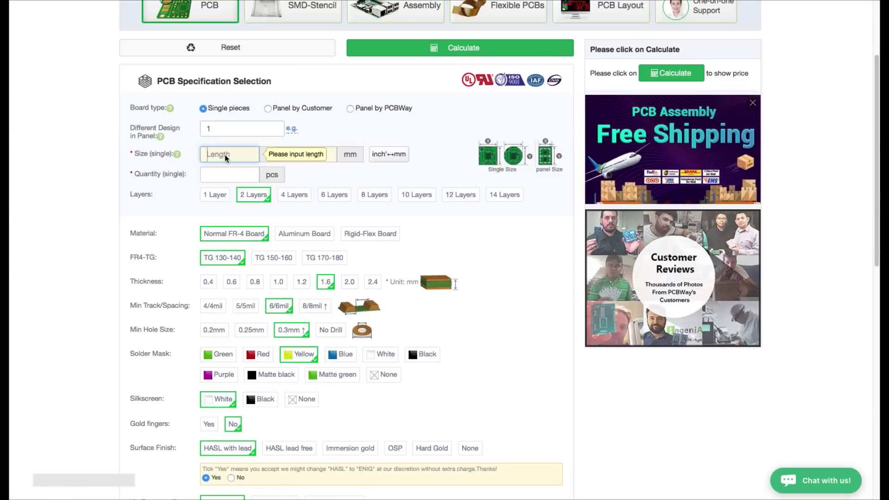
pyautogui.write('104')
pyautogui.press('Tab')
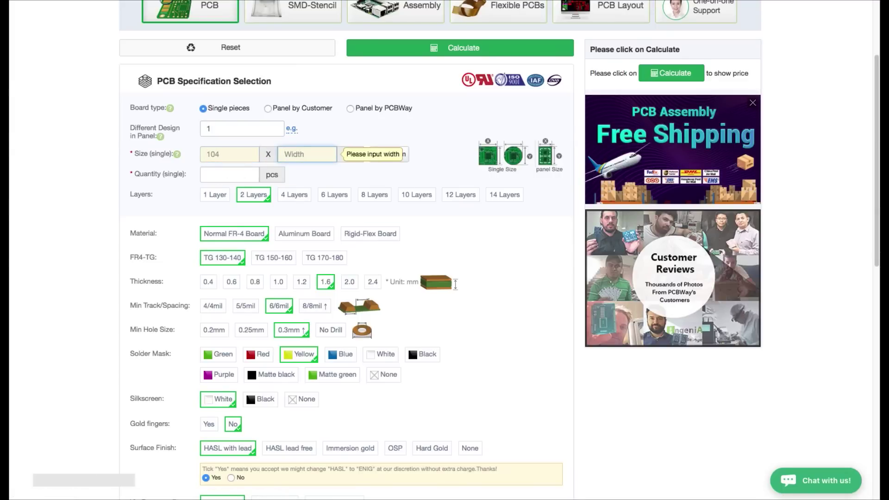
pyautogui.write('85')
pyautogui.press('Tab')
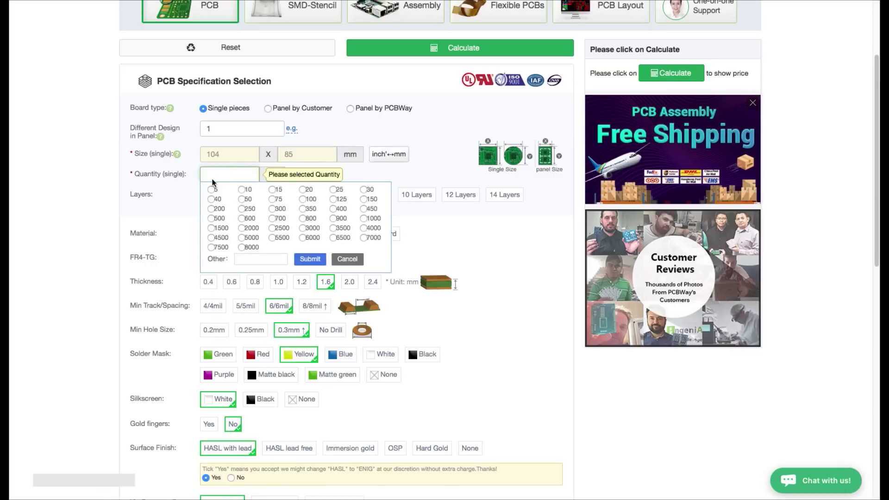
# Set the quantity to 10 boards and calculate the price, $32 for 3–4 days.
pyautogui.click(242, 189)
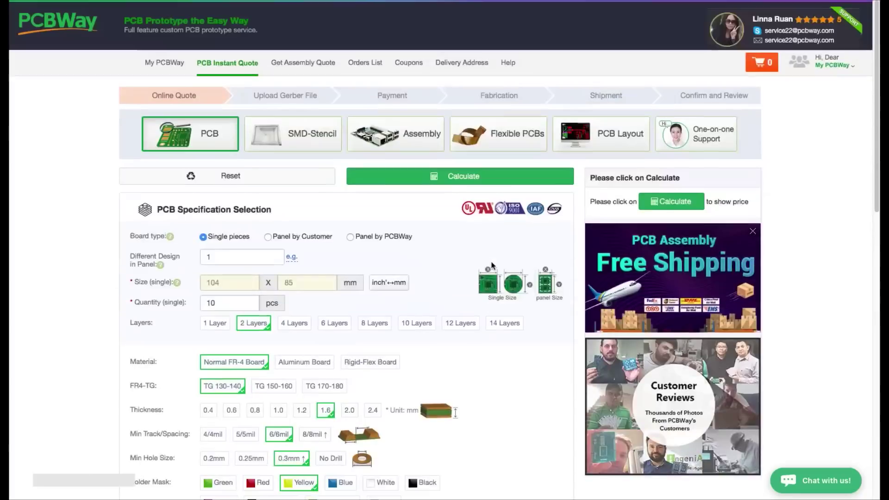
pyautogui.scroll(3, 648, 278)
pyautogui.click(667, 200)
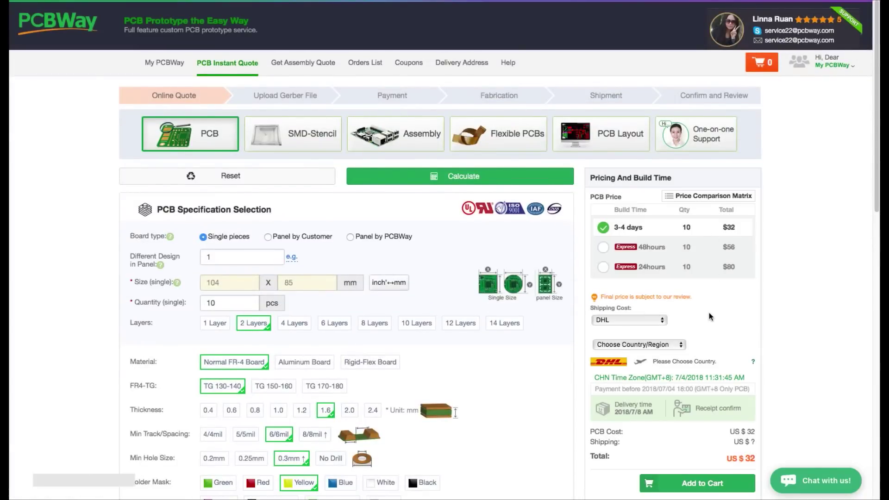
pyautogui.scroll(-1, 713, 318)
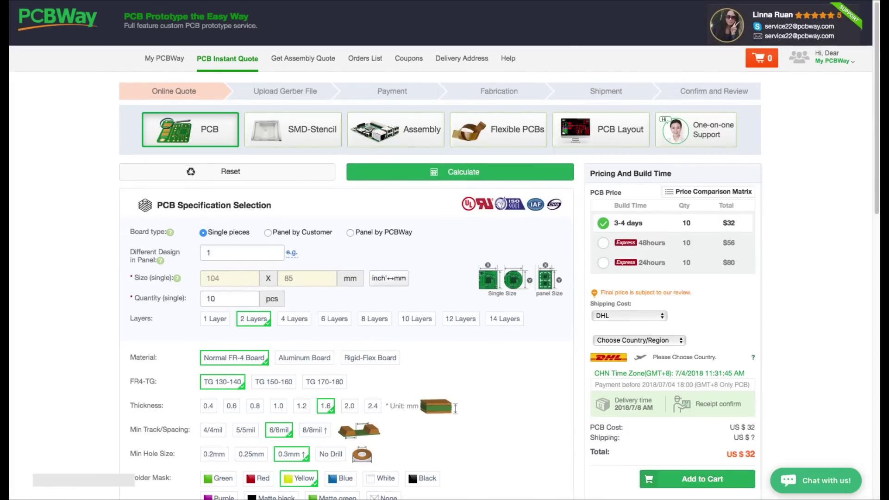
pyautogui.press('super+Tab')
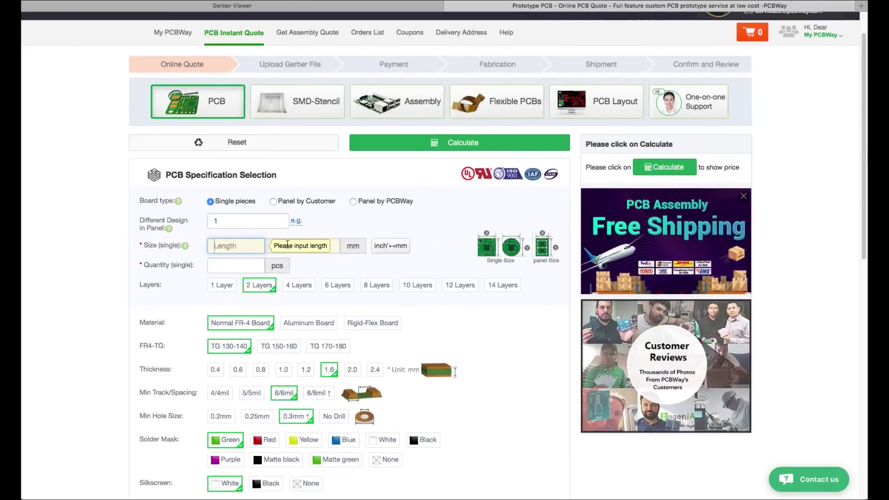
# Change the board size to 99 × 85 mm and the quantity to 20.
pyautogui.write('99')
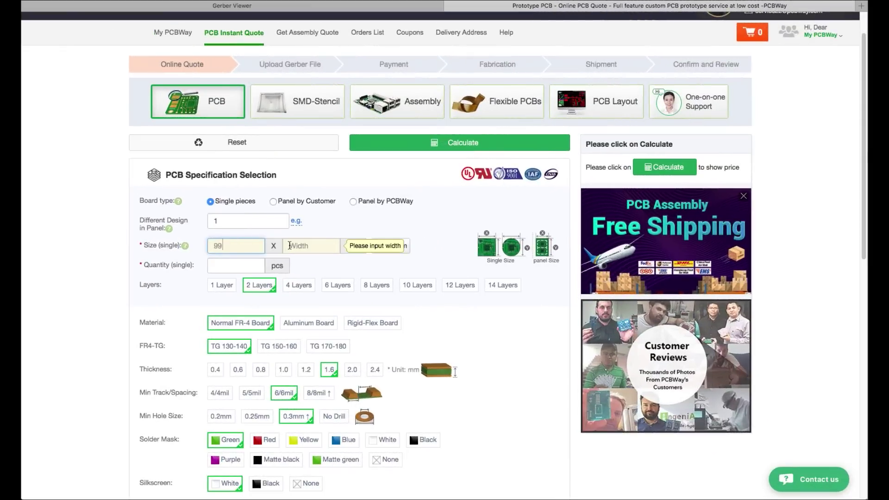
pyautogui.click(313, 249)
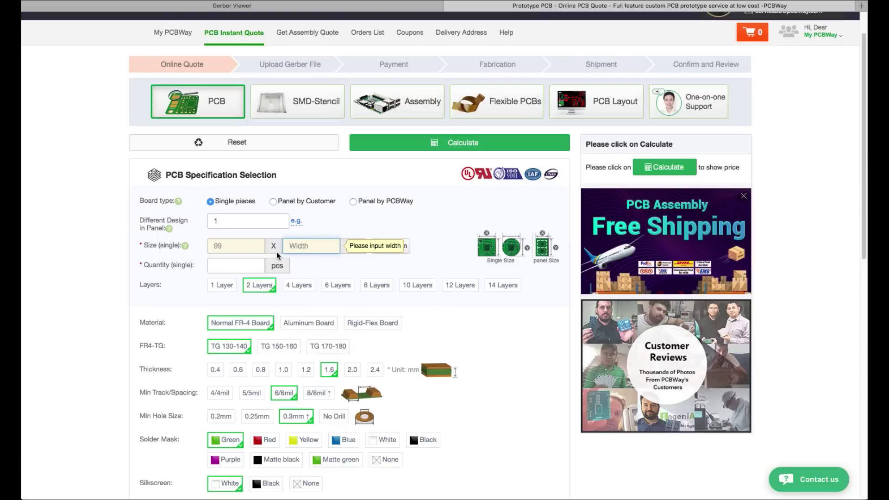
pyautogui.write('85')
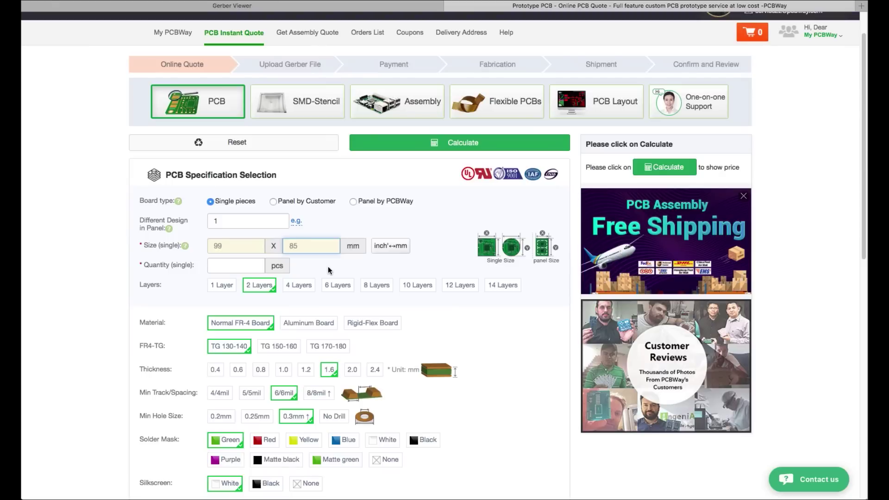
pyautogui.click(227, 267)
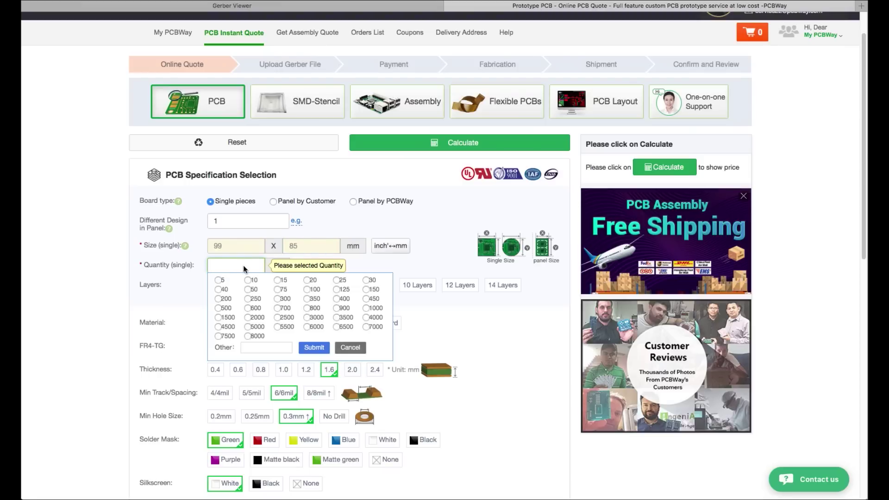
pyautogui.click(308, 280)
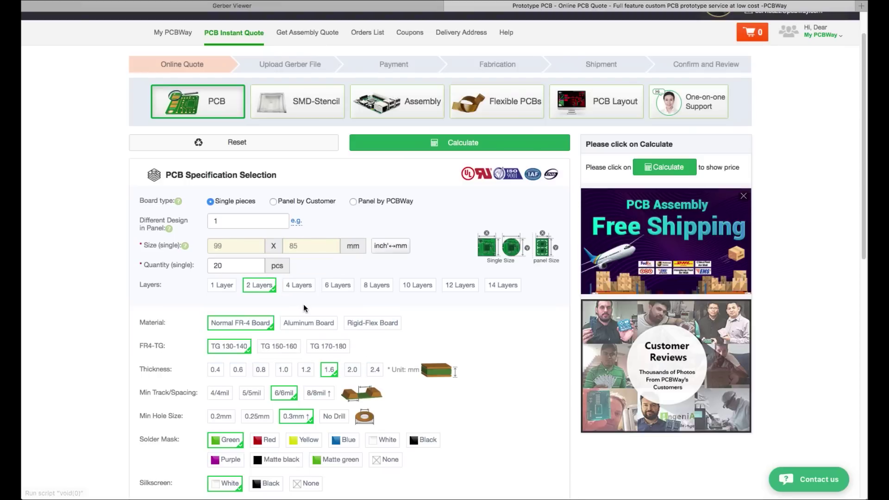
# Calculate the price, try 15 boards, then settle on 10 boards at $5.
pyautogui.scroll(-2, 450, 334)
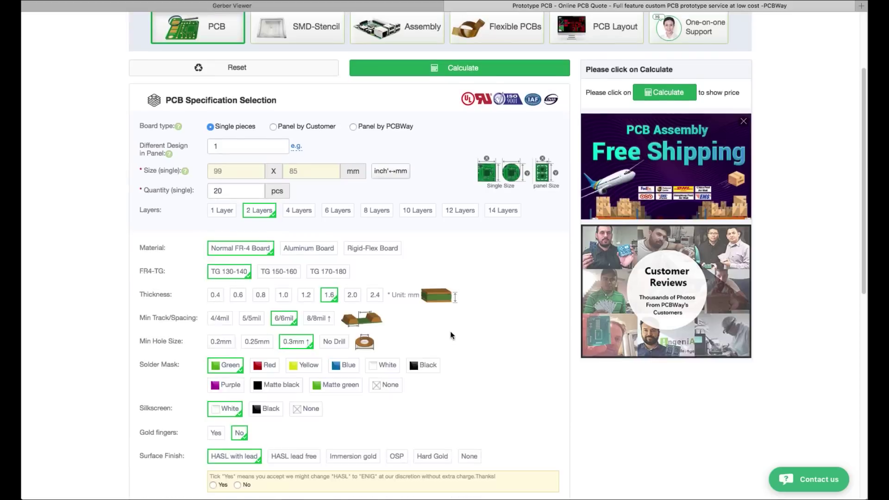
pyautogui.scroll(-1, 452, 335)
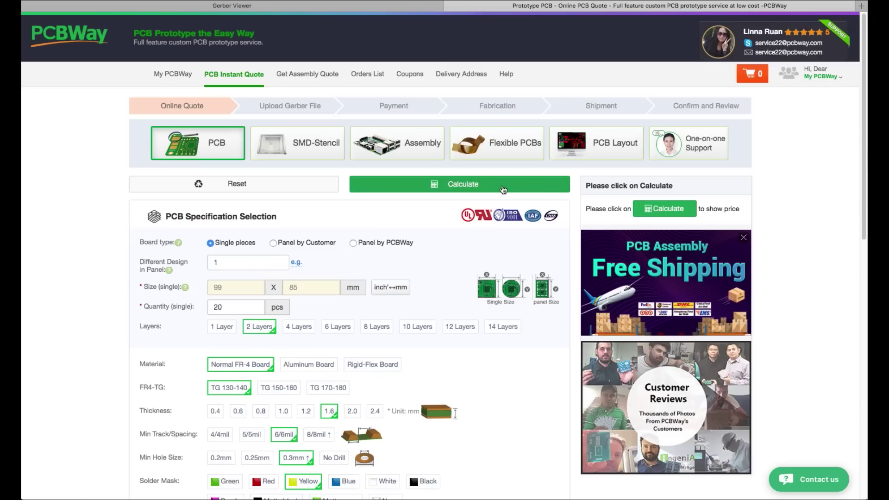
pyautogui.click(503, 185)
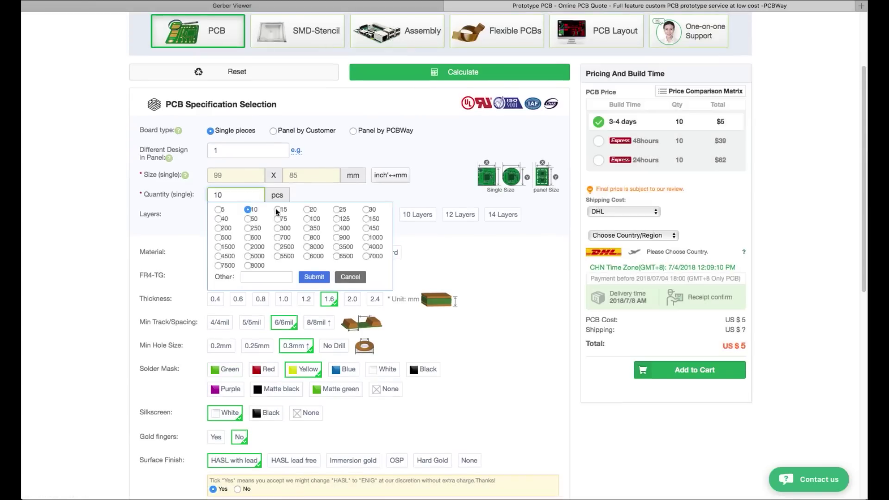
pyautogui.click(279, 211)
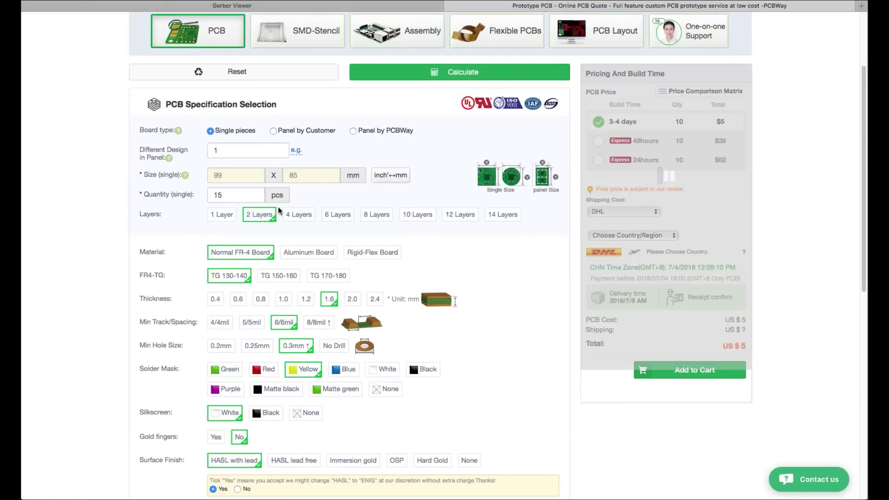
pyautogui.click(248, 196)
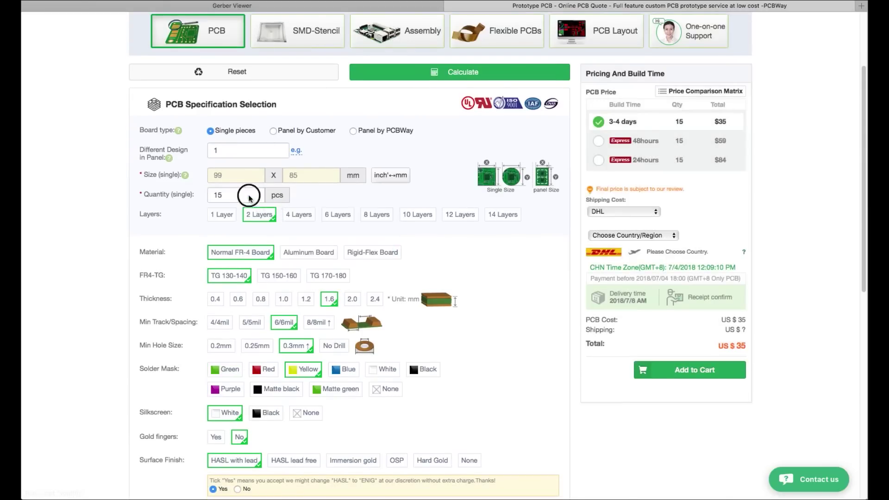
pyautogui.click(249, 210)
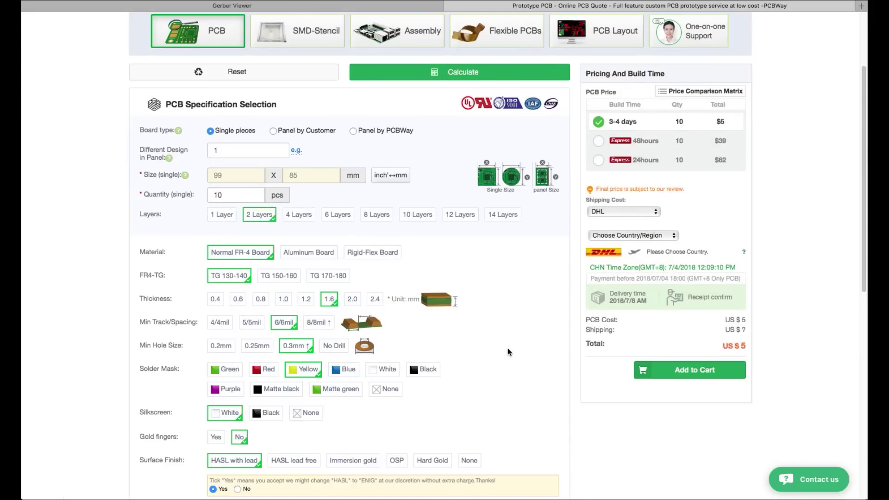
pyautogui.scroll(-1, 507, 348)
# Switch shipping from DHL to EMS and choose New Zealand as the destination country.
pyautogui.click(640, 210)
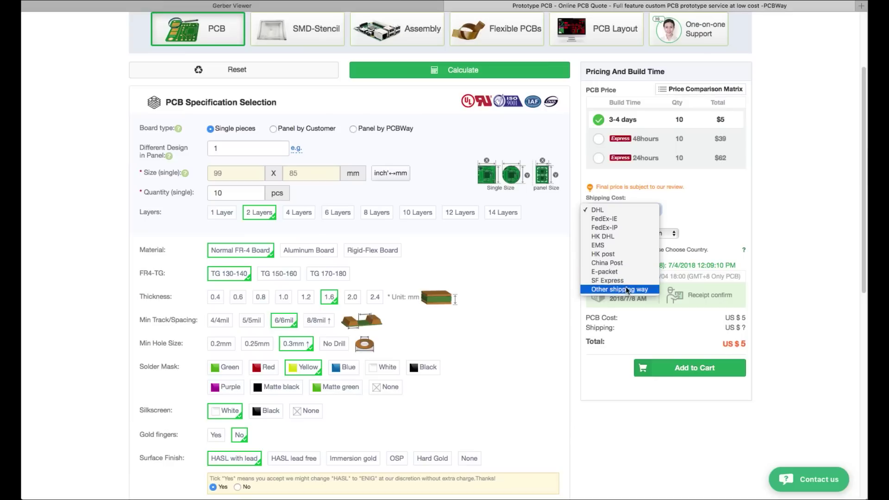
pyautogui.click(620, 245)
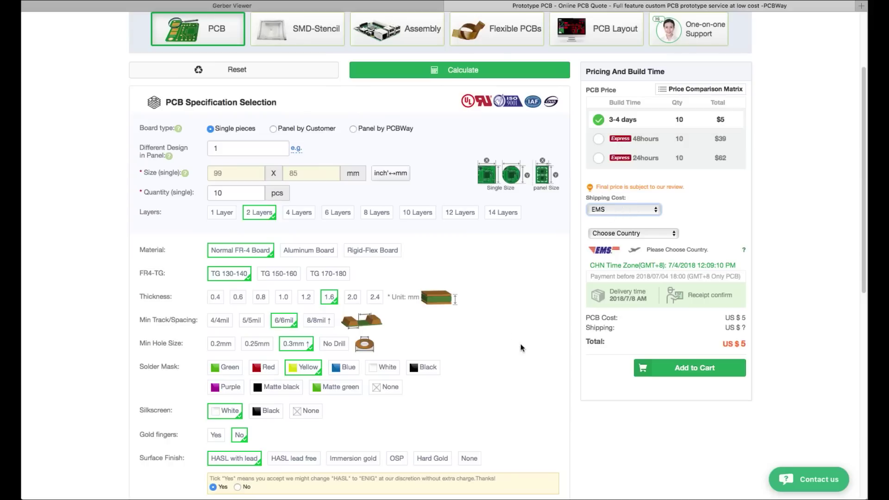
pyautogui.scroll(-3, 524, 336)
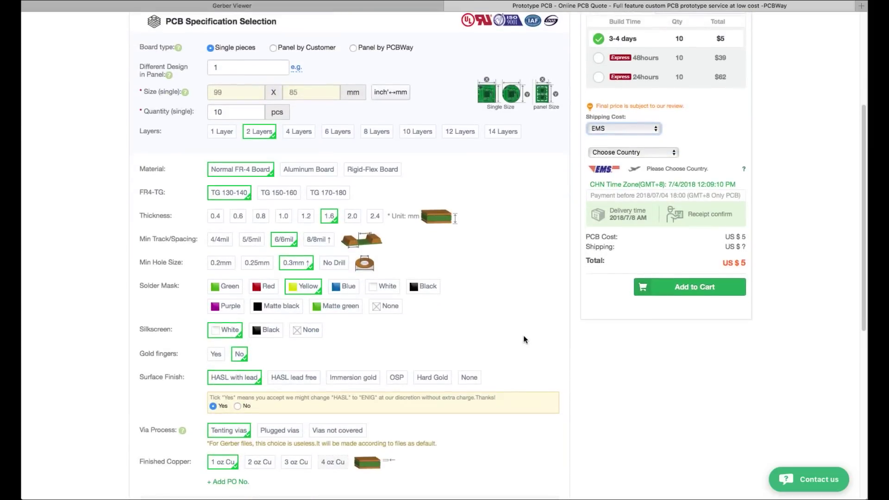
pyautogui.scroll(-7, 541, 336)
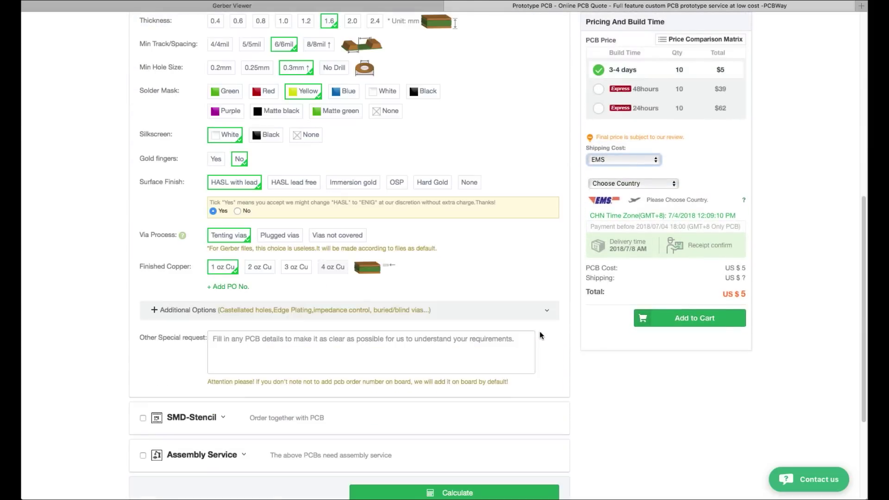
pyautogui.scroll(12, 539, 332)
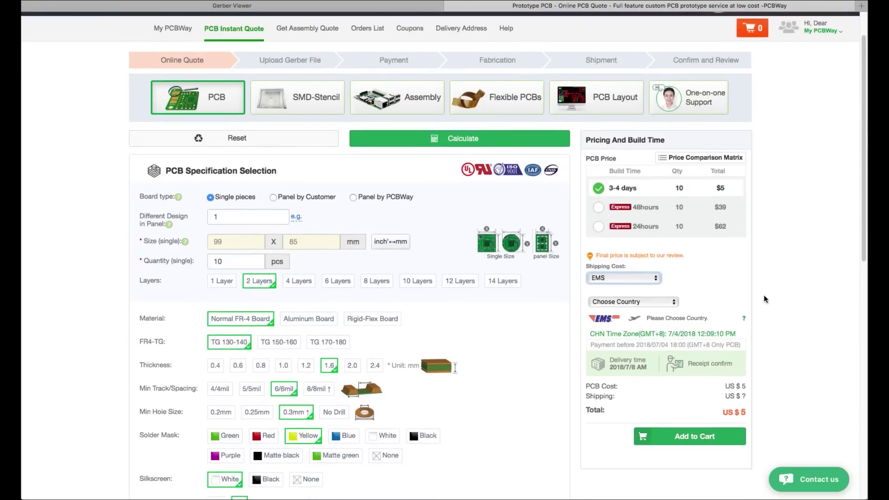
pyautogui.click(665, 303)
pyautogui.scroll(-15, 665, 304)
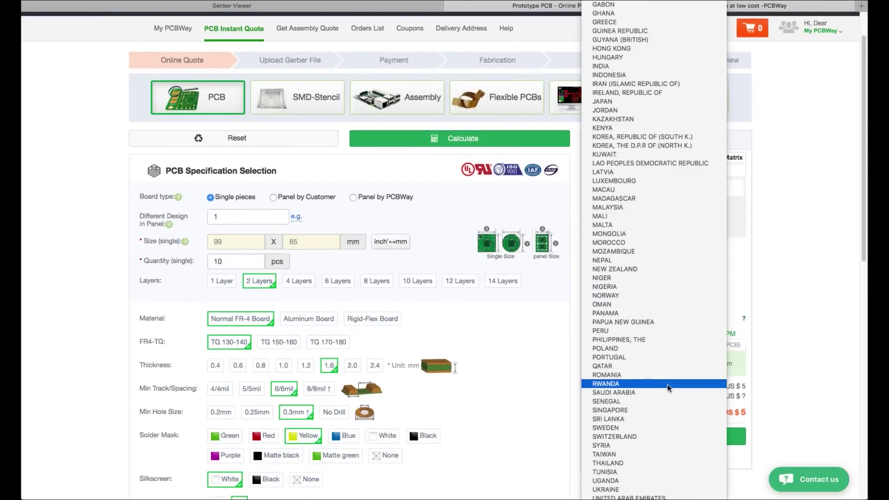
pyautogui.click(698, 270)
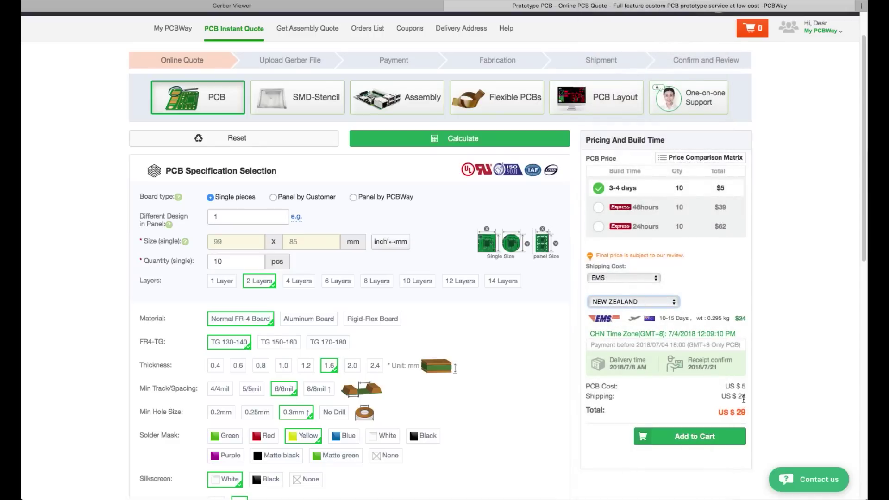
# Compare E-packet, China Post, SF Express and DHL shipping options for New Zealand.
pyautogui.click(643, 279)
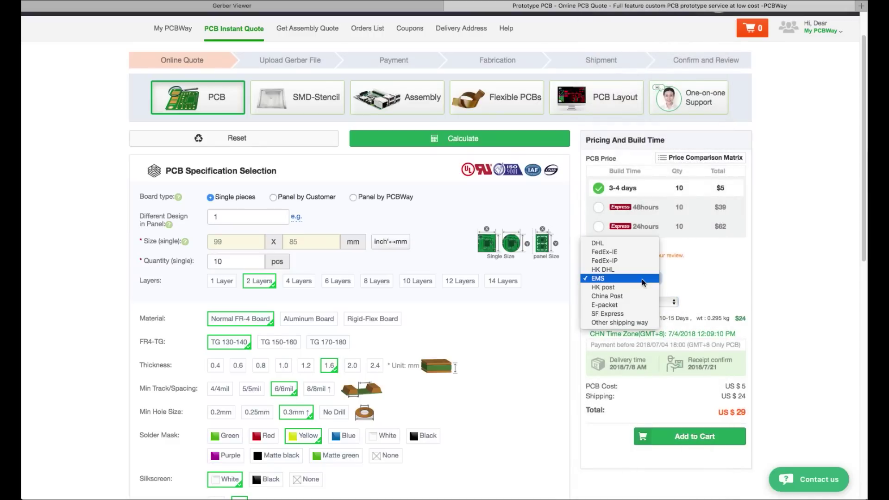
pyautogui.click(641, 305)
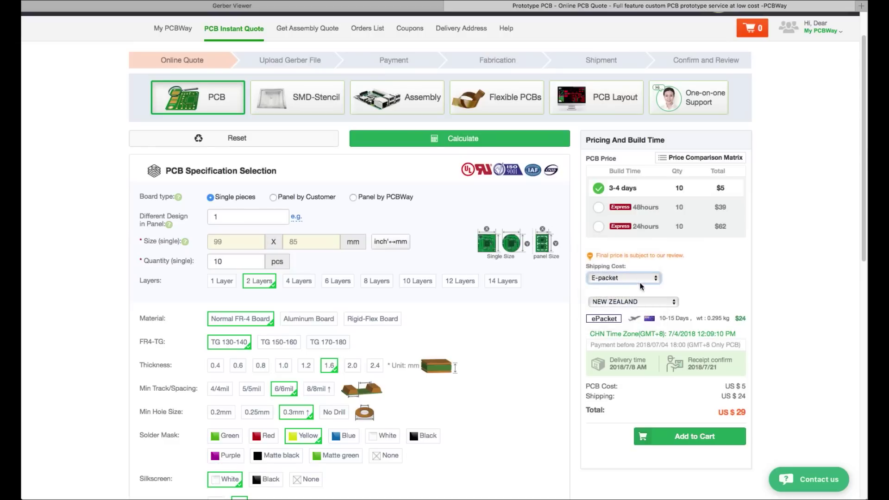
pyautogui.click(636, 283)
pyautogui.click(629, 270)
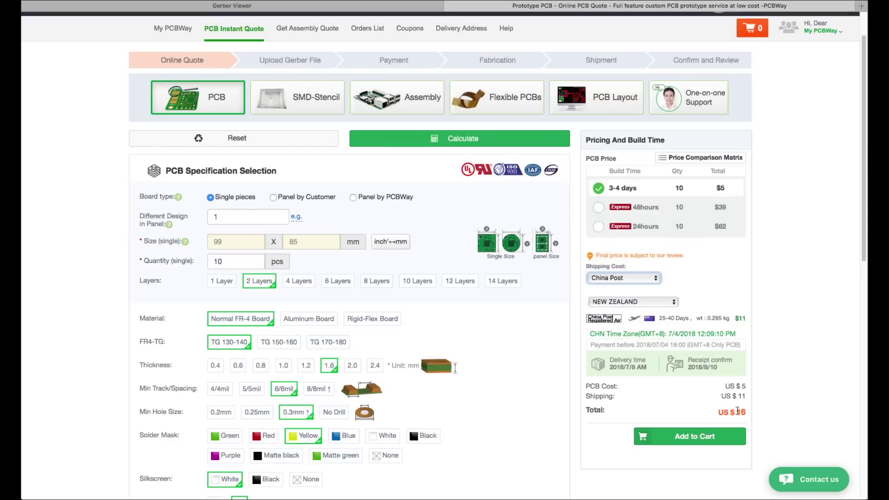
pyautogui.click(643, 280)
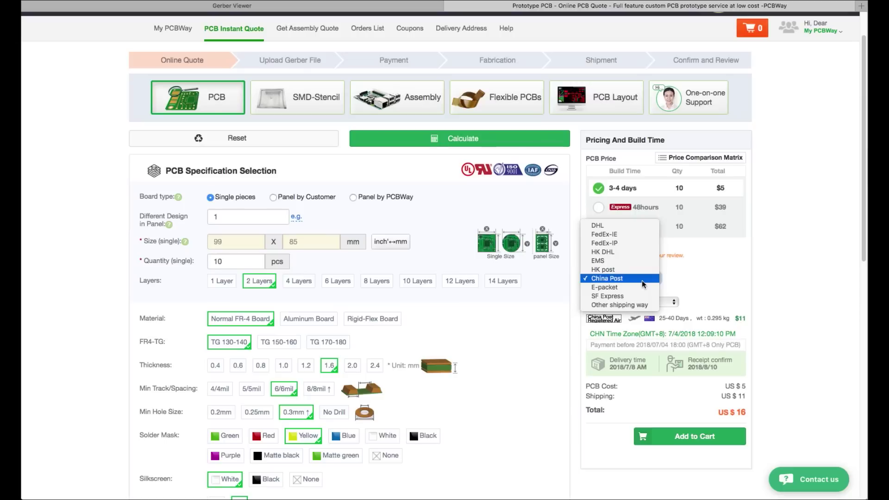
pyautogui.click(643, 286)
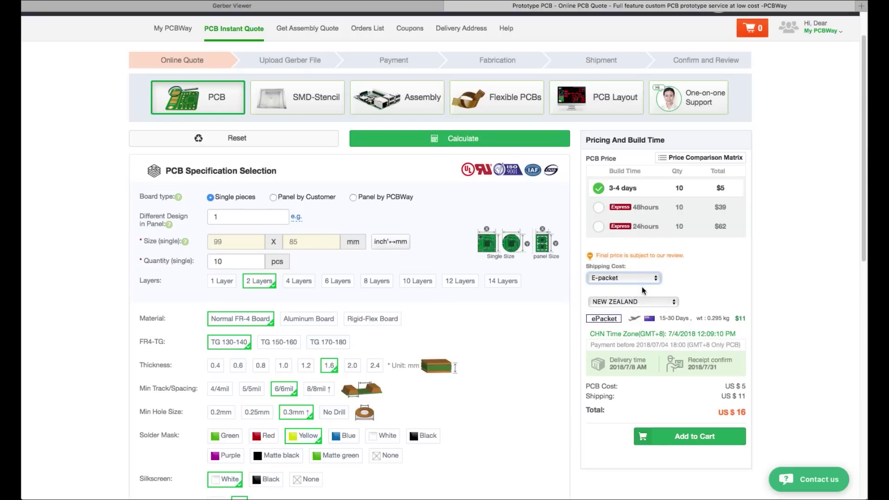
pyautogui.click(632, 277)
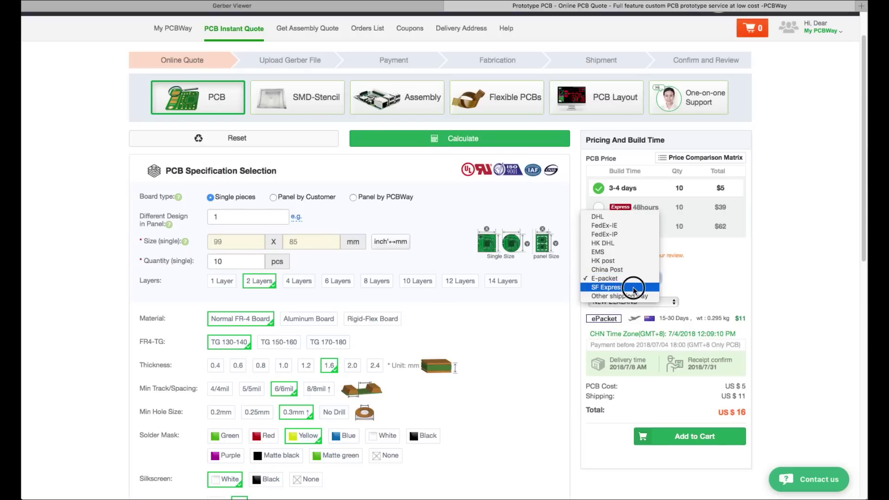
pyautogui.click(633, 288)
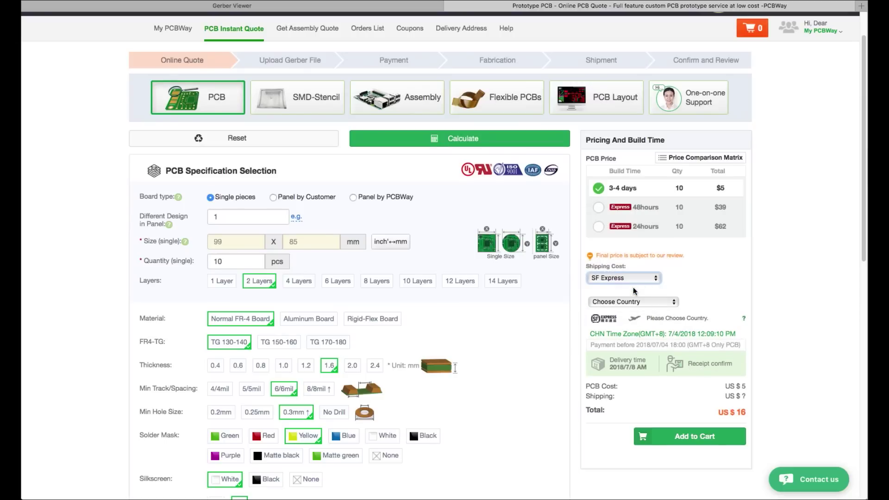
pyautogui.click(639, 301)
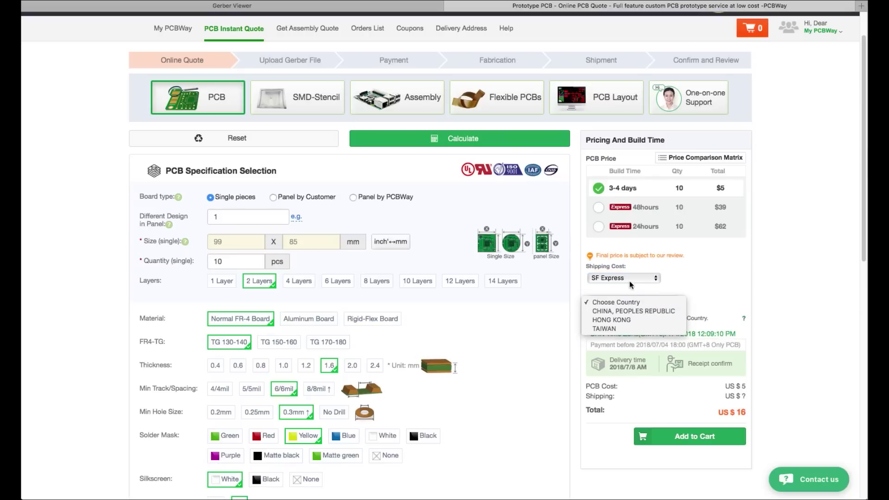
pyautogui.click(628, 279)
pyautogui.click(628, 280)
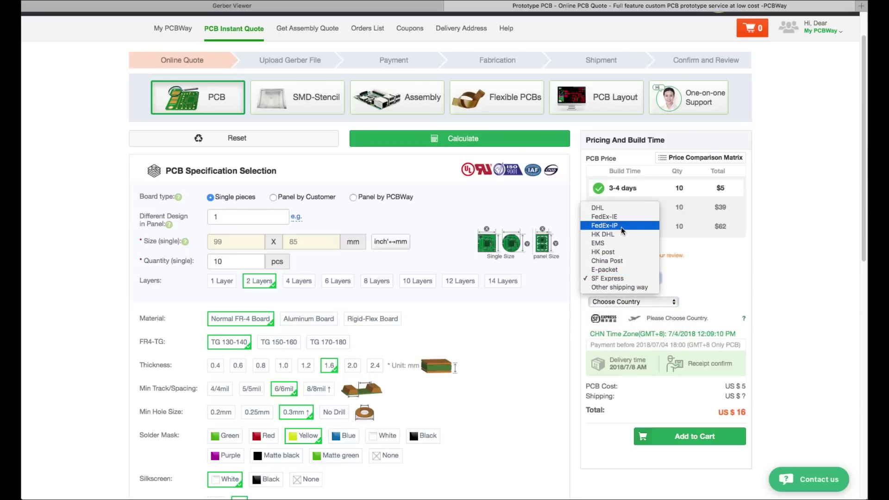
pyautogui.click(602, 208)
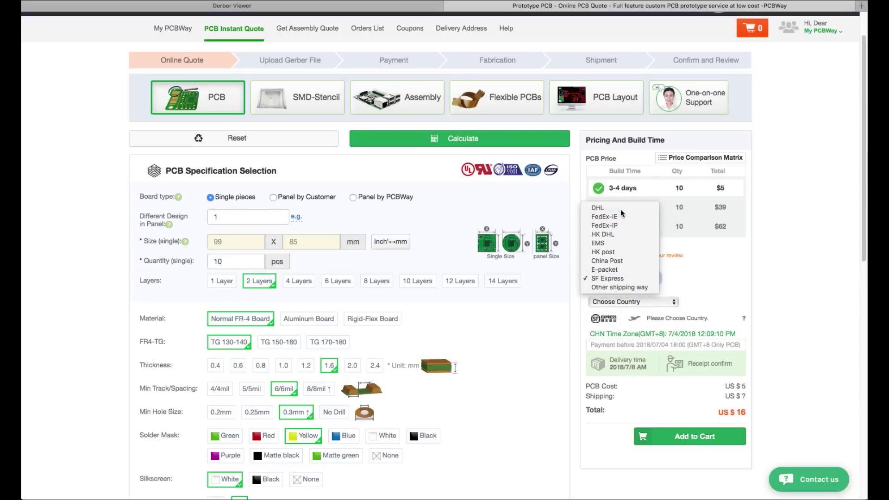
# Keep New Zealand, settle on EMS shipping at $24, and add the board to the cart.
pyautogui.click(656, 302)
pyautogui.click(656, 302)
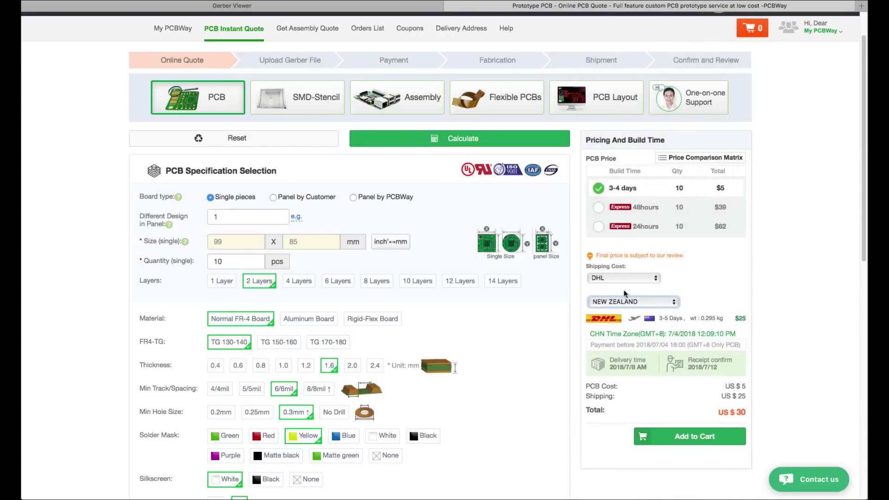
pyautogui.click(618, 279)
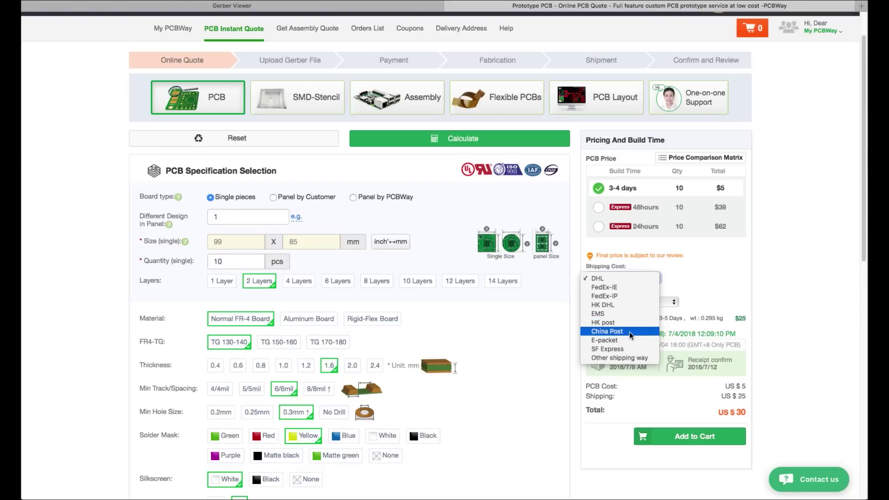
pyautogui.click(625, 313)
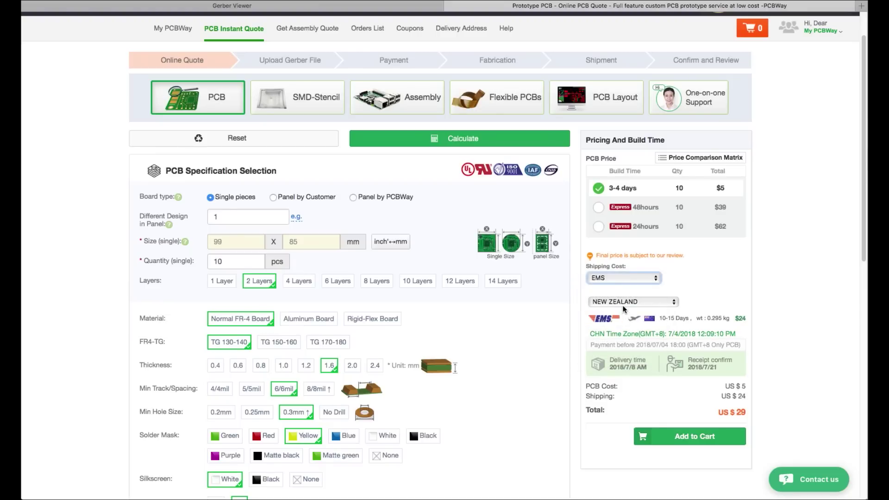
pyautogui.click(622, 277)
pyautogui.click(611, 298)
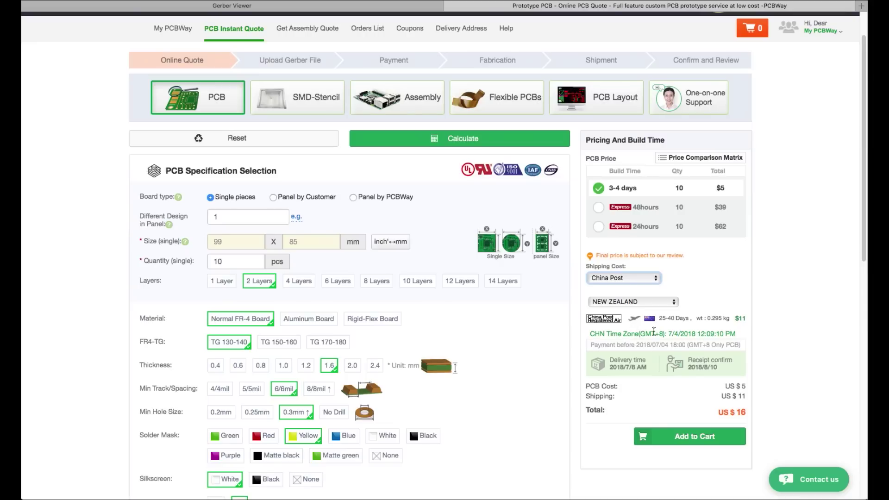
pyautogui.click(628, 278)
pyautogui.click(629, 278)
pyautogui.click(628, 301)
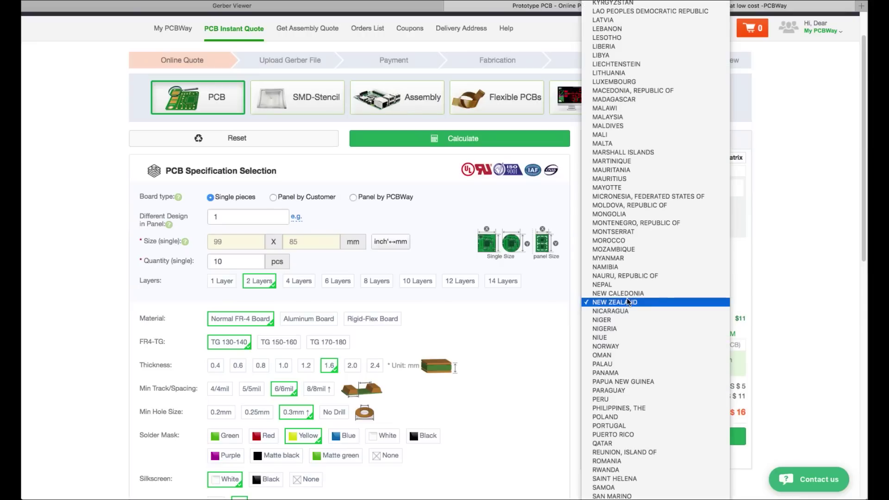
pyautogui.click(628, 300)
pyautogui.click(623, 278)
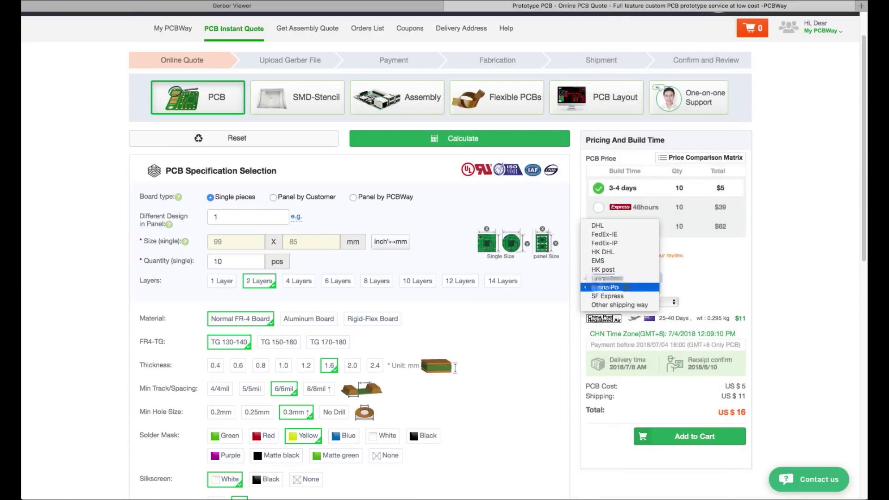
pyautogui.click(616, 261)
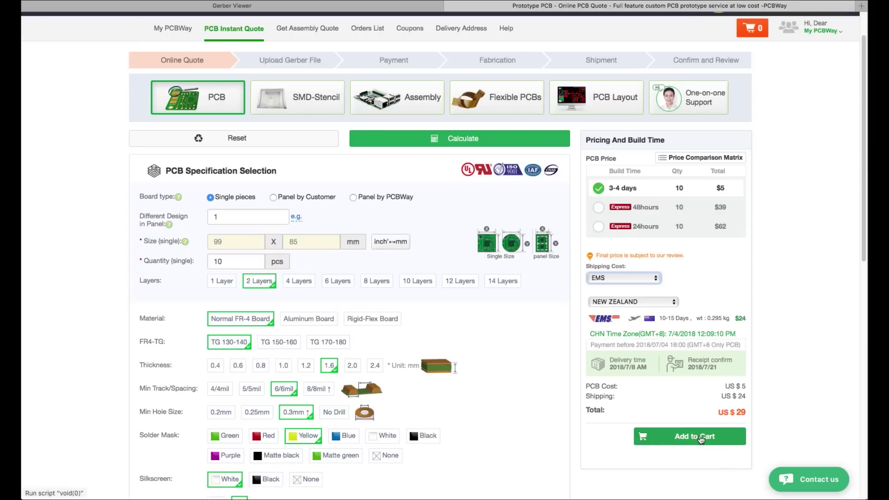
pyautogui.click(702, 439)
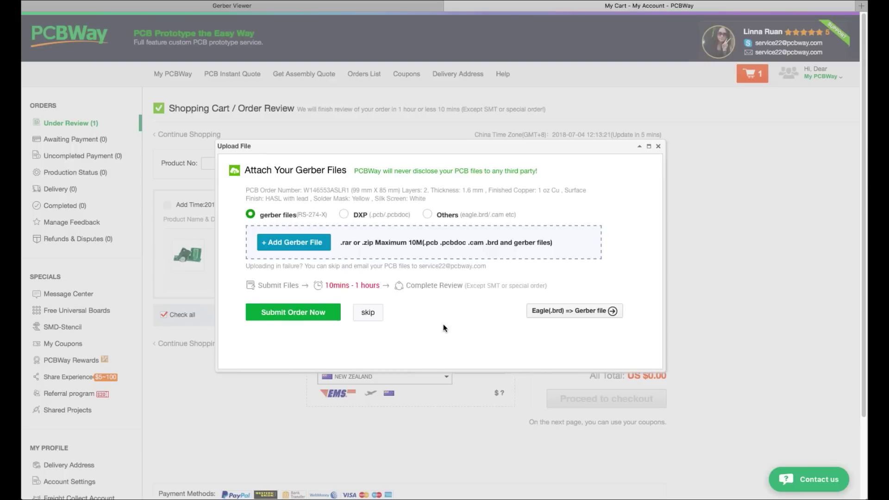
# Attach Gerbers Rev 1.1.zip to the carted board and submit the order.
pyautogui.click(304, 249)
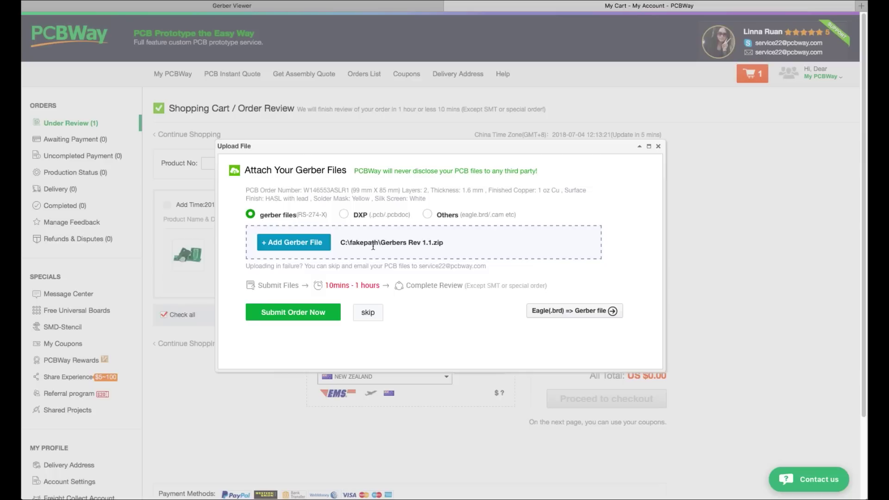
pyautogui.click(317, 314)
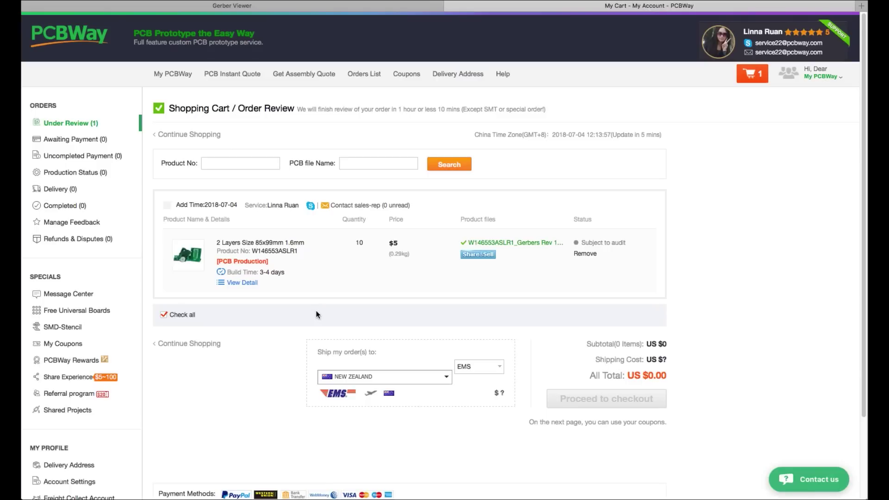
pyautogui.scroll(-2, 462, 324)
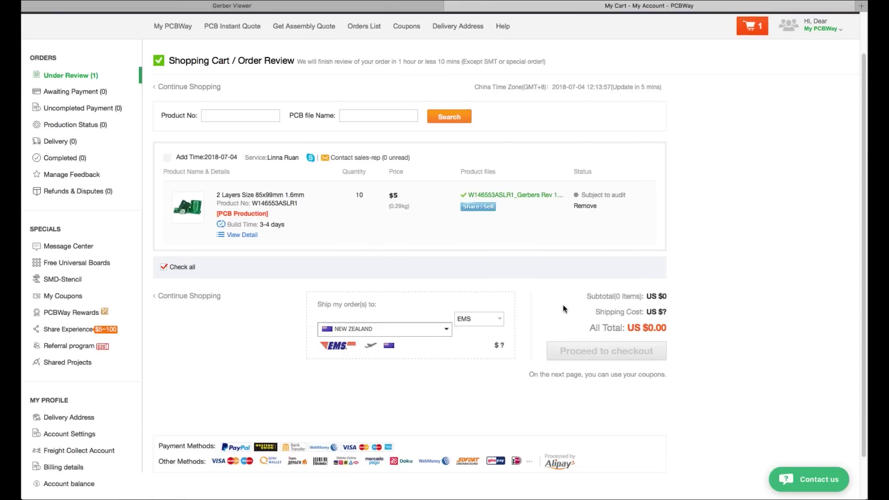
pyautogui.scroll(2, 479, 305)
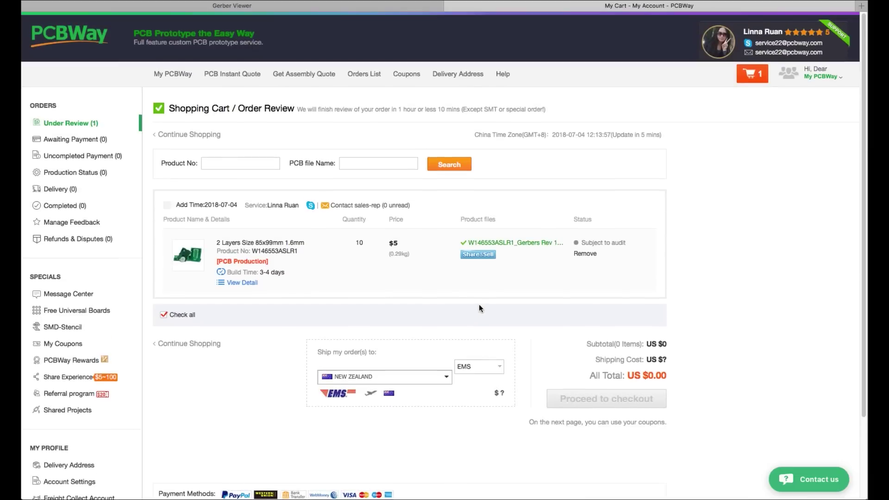
pyautogui.scroll(-3, 479, 304)
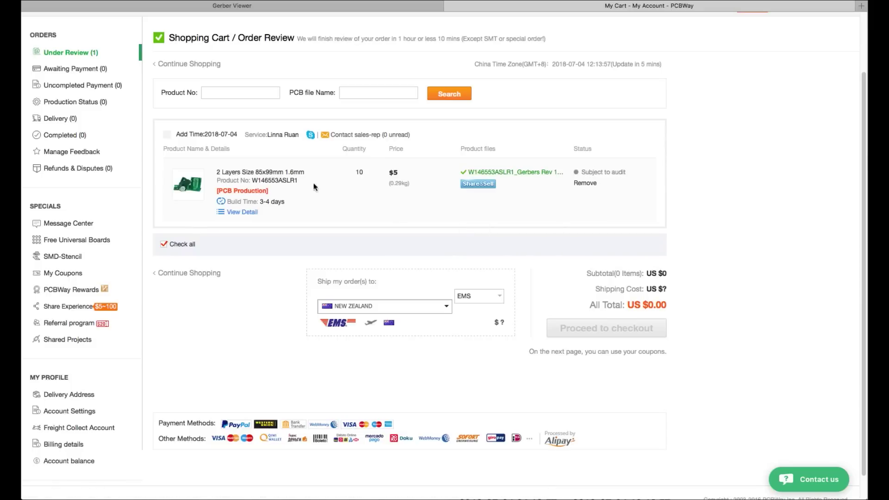
pyautogui.doubleClick(282, 180)
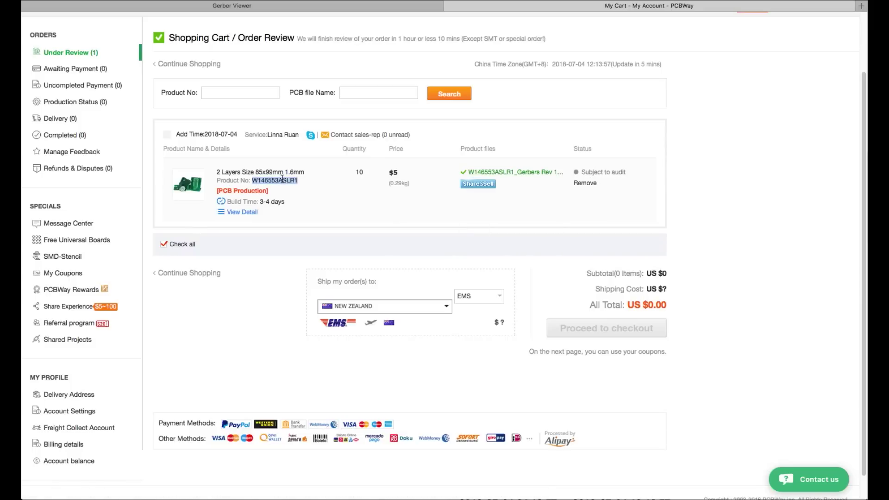
pyautogui.click(365, 215)
pyautogui.scroll(2, 366, 237)
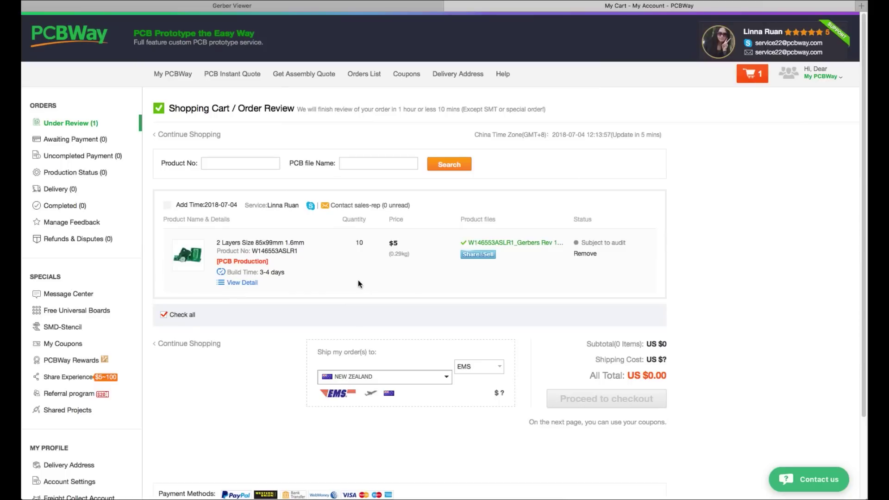
pyautogui.scroll(-2, 362, 287)
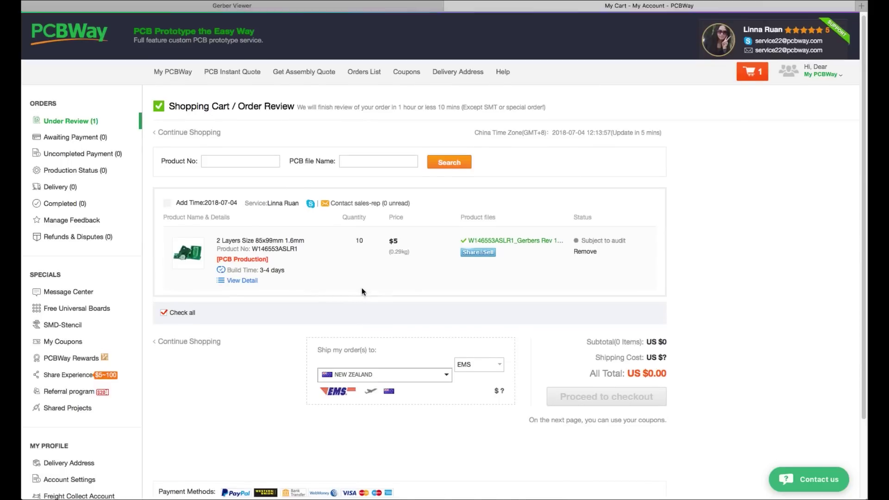
pyautogui.scroll(2, 362, 290)
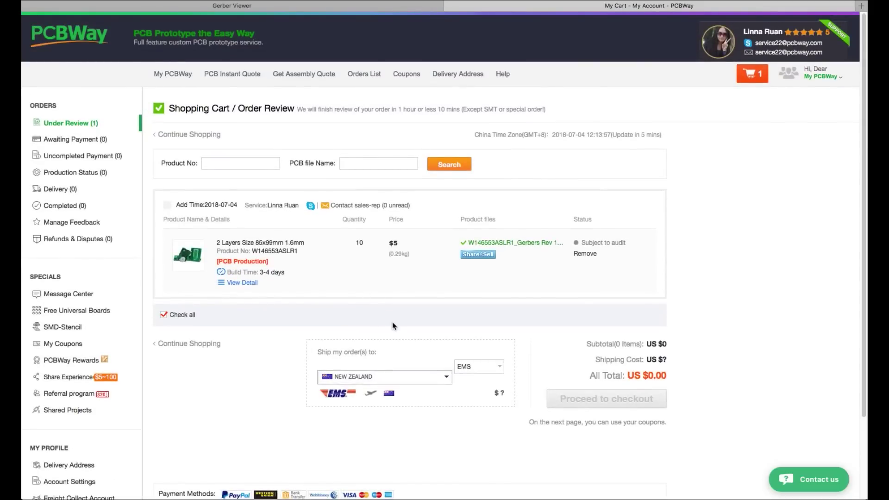
pyautogui.scroll(-2, 392, 287)
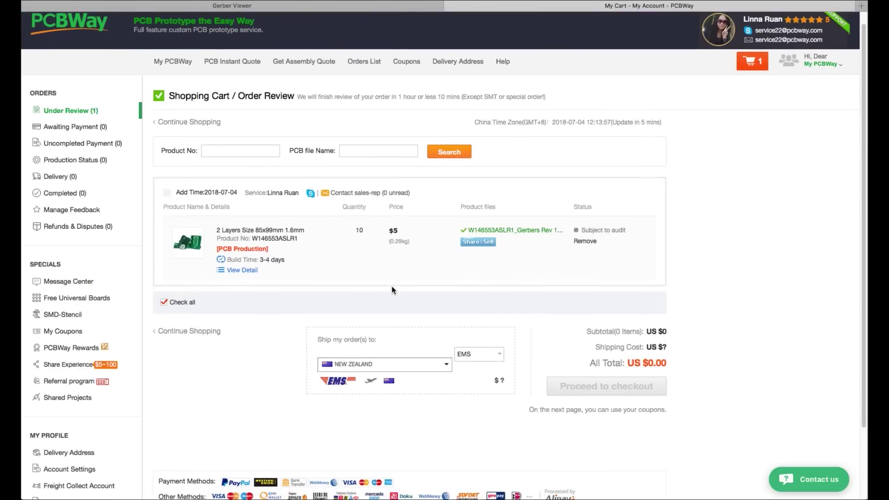
pyautogui.scroll(2, 392, 290)
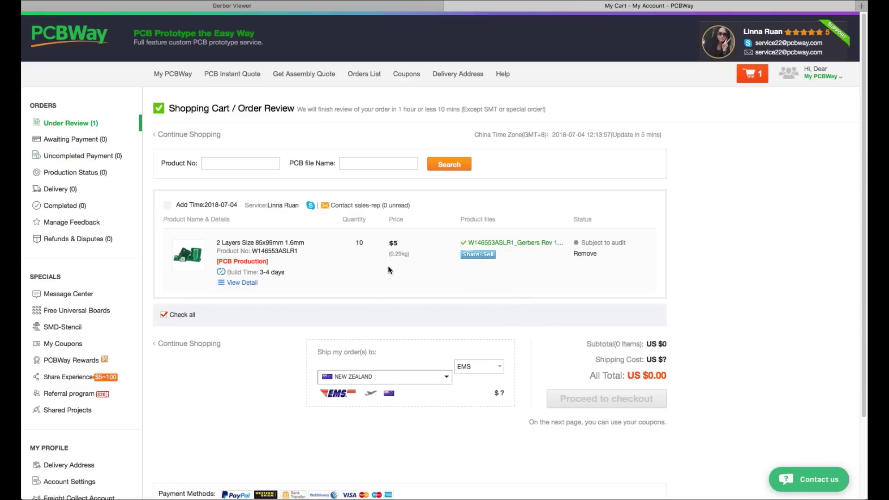
pyautogui.click(245, 283)
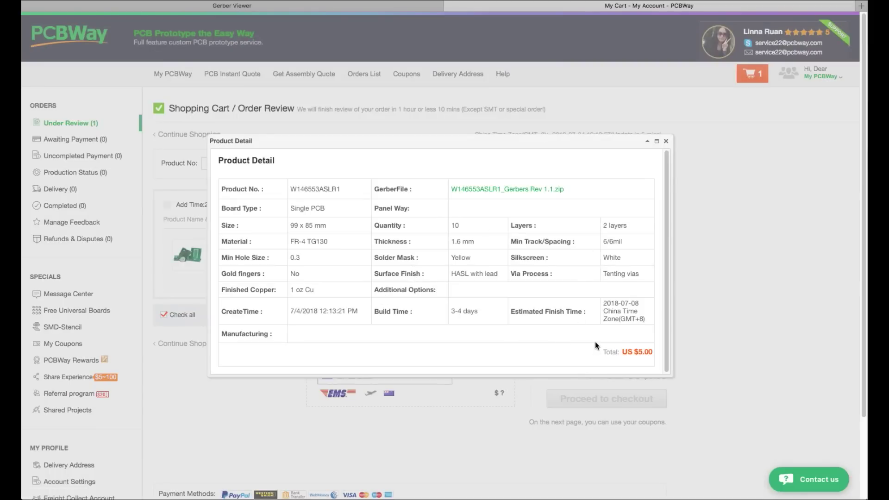
pyautogui.click(666, 142)
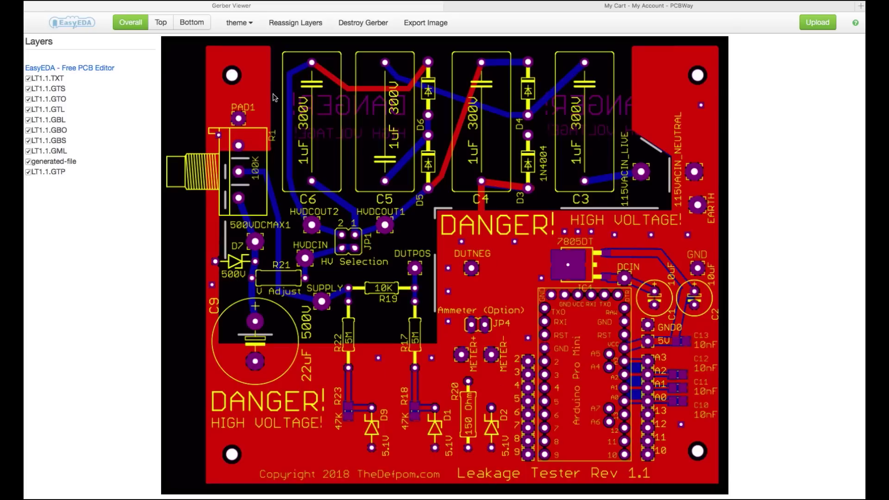
# Render the Leakage Tester Rev 1.1 board's top side in the Gerber Viewer.
pyautogui.click(165, 26)
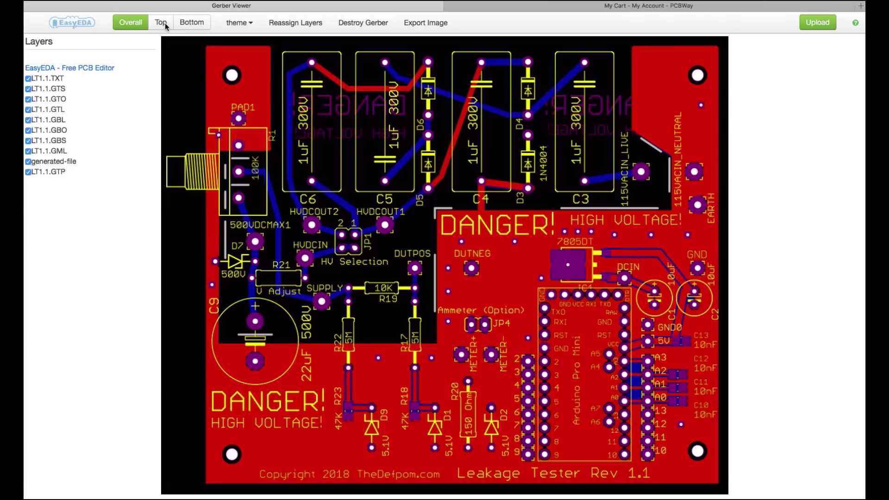
pyautogui.click(165, 24)
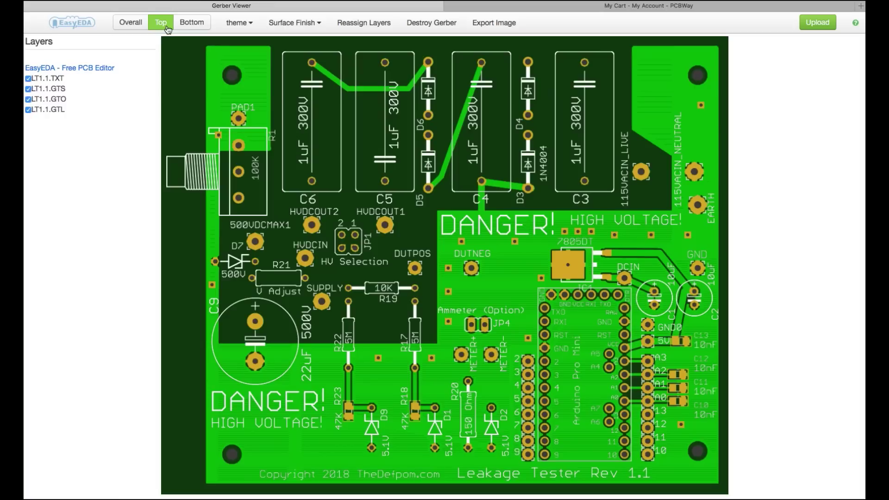
pyautogui.click(193, 22)
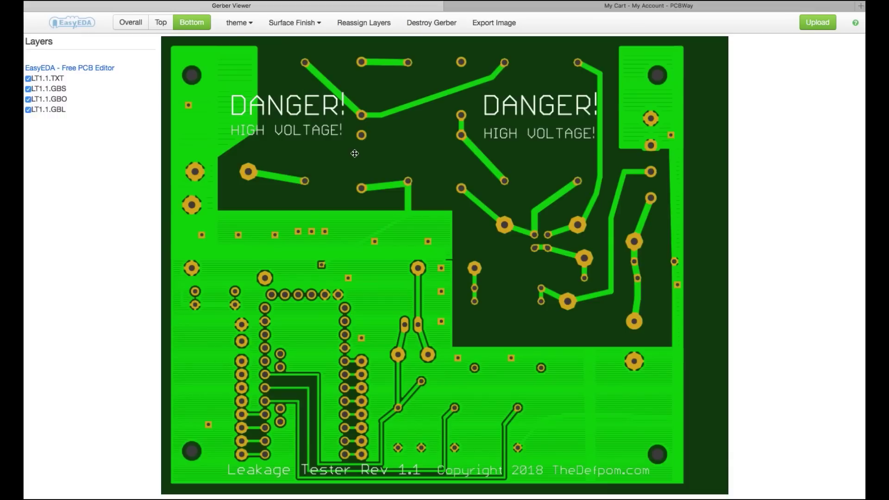
pyautogui.scroll(-1, 354, 152)
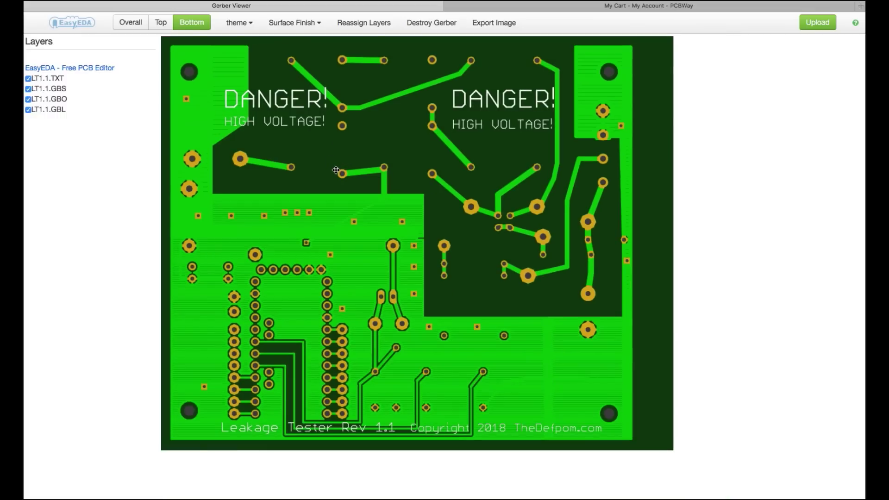
pyautogui.scroll(1, 336, 169)
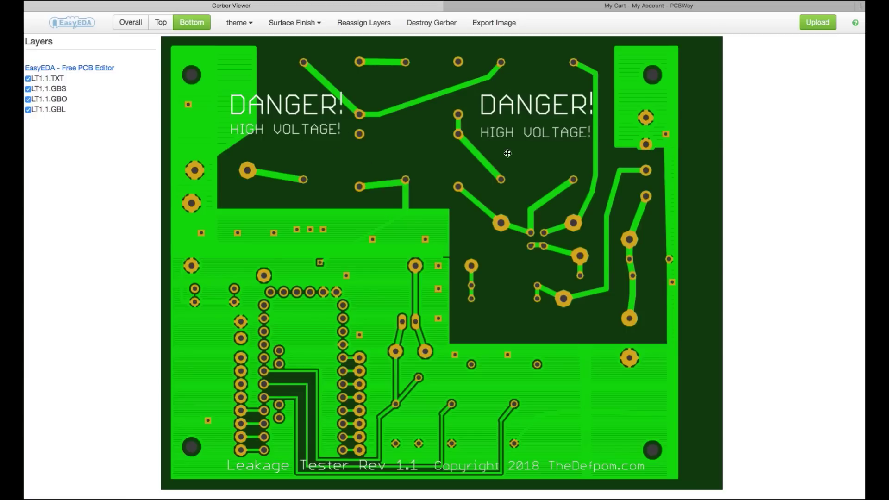
pyautogui.click(160, 22)
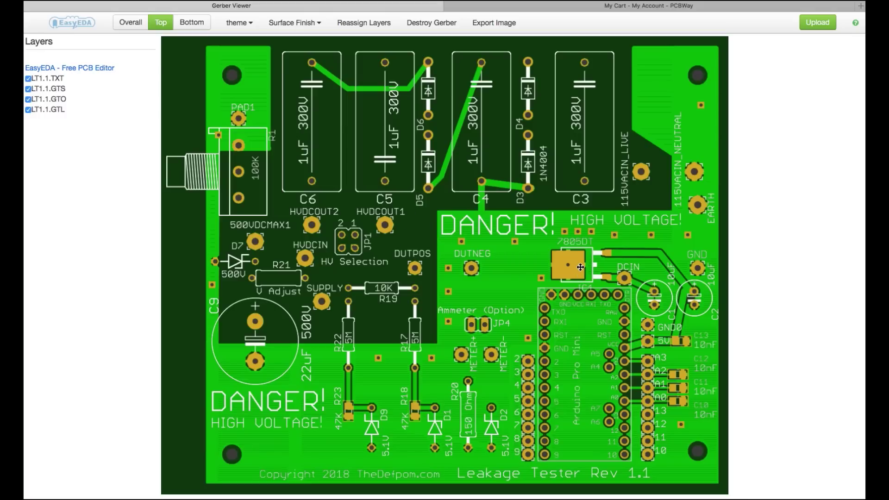
# Move between the Gerber render and PCBWay, then reopen the PCBWay quote page.
pyautogui.click(636, 6)
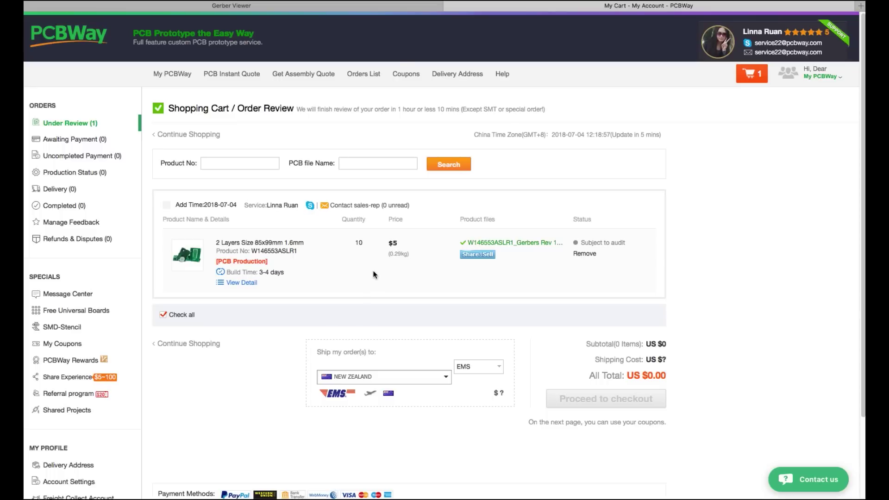
pyautogui.click(383, 11)
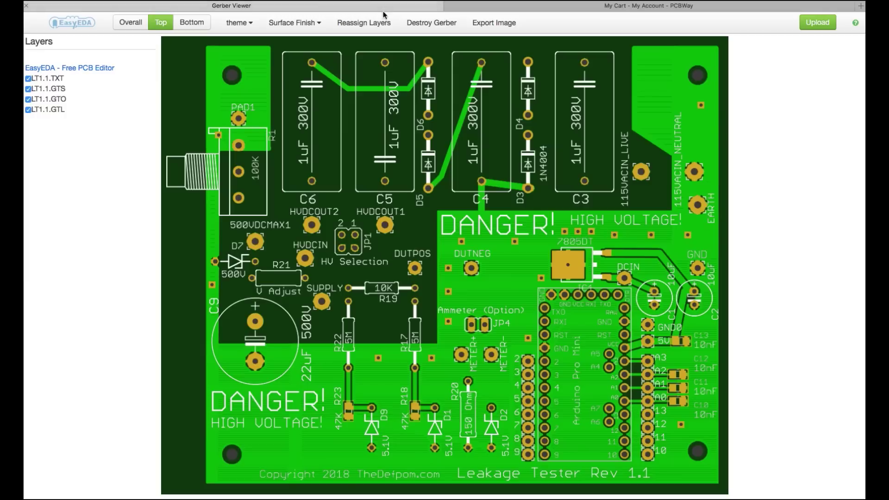
pyautogui.hotkey('ctrl', 'Tab')
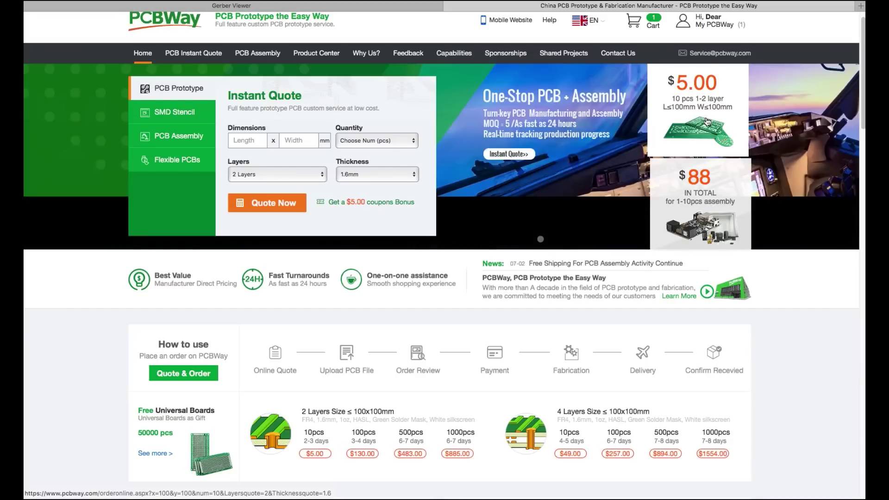
pyautogui.click(707, 121)
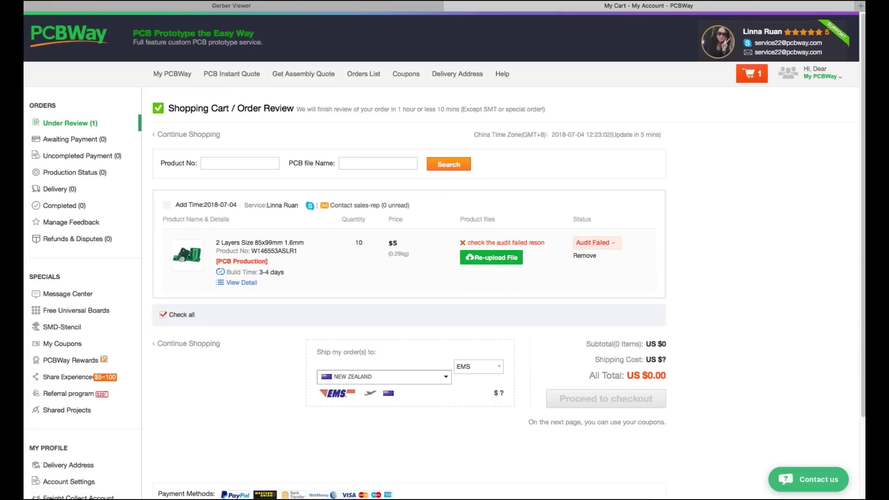
# Back in EAGLE, widen the milling wire near C9 to 0.8128.
pyautogui.press('super+Tab')
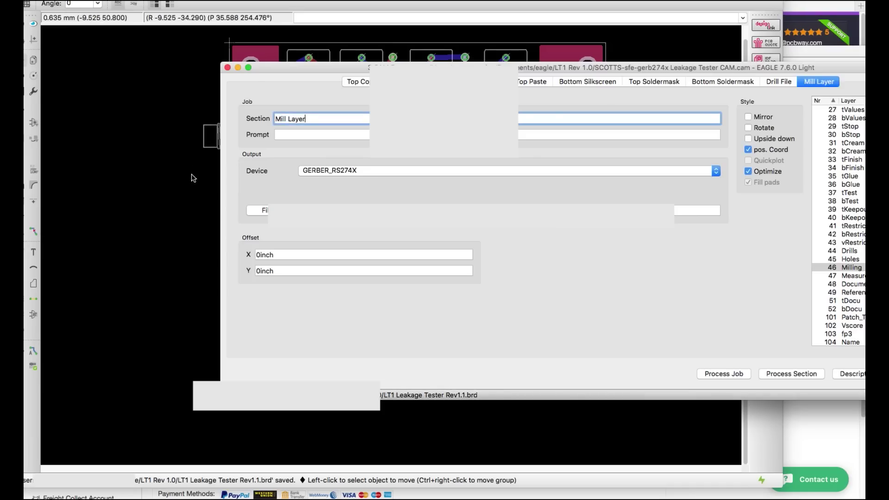
pyautogui.scroll(5, 218, 203)
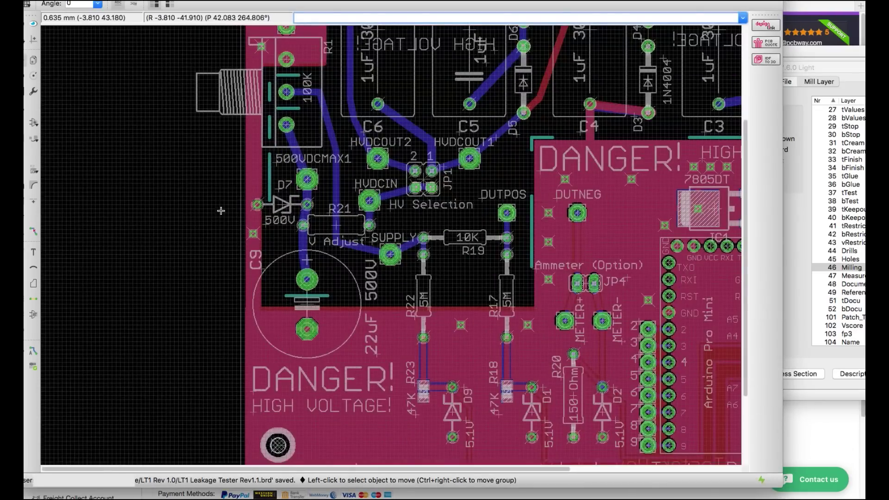
pyautogui.scroll(2, 221, 211)
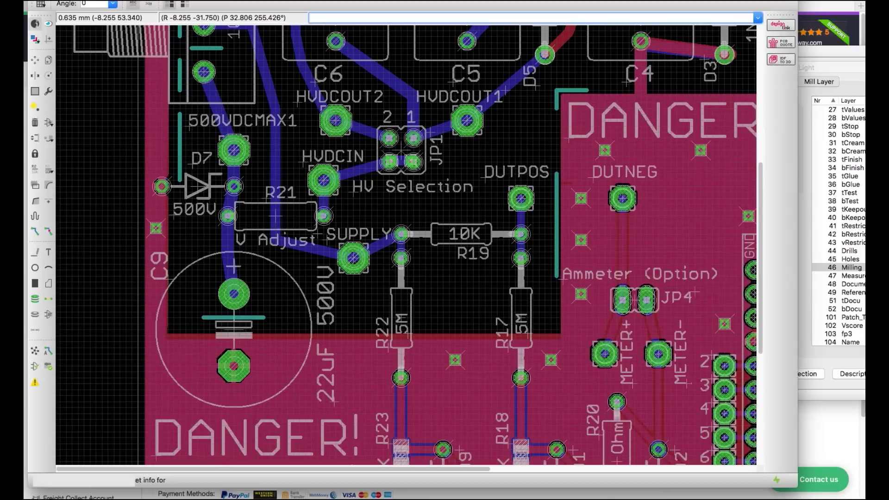
pyautogui.click(259, 318)
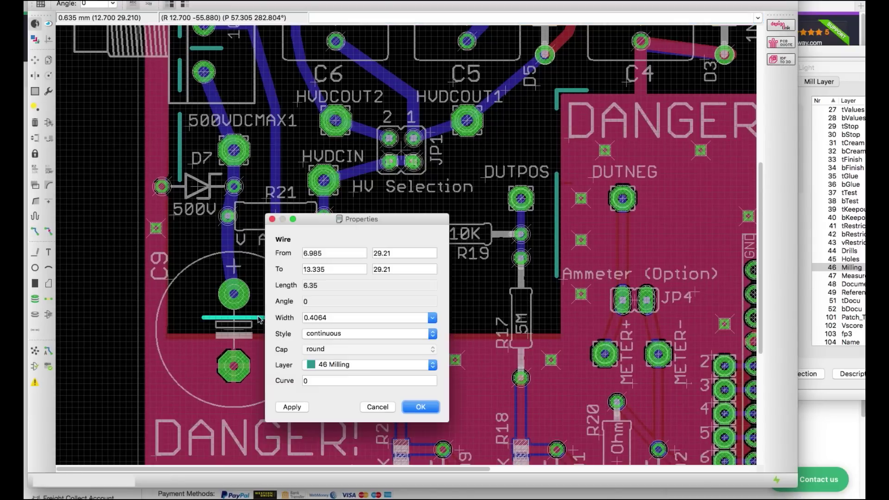
pyautogui.click(432, 317)
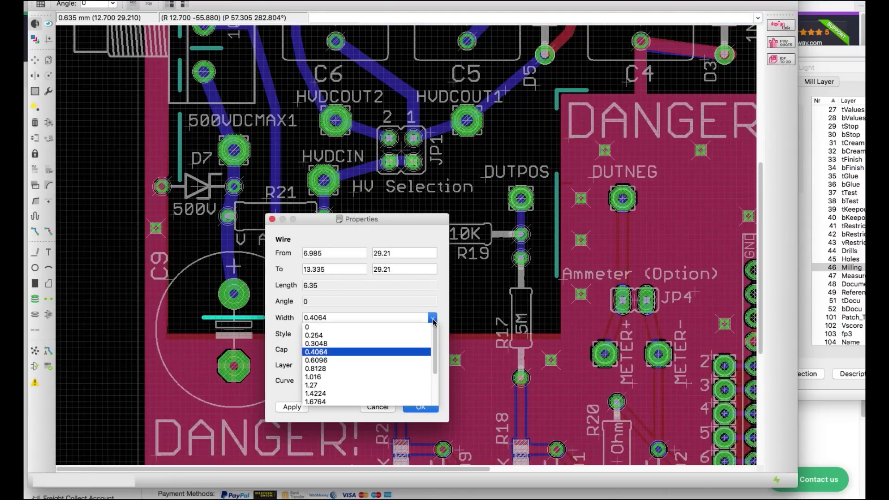
pyautogui.click(396, 369)
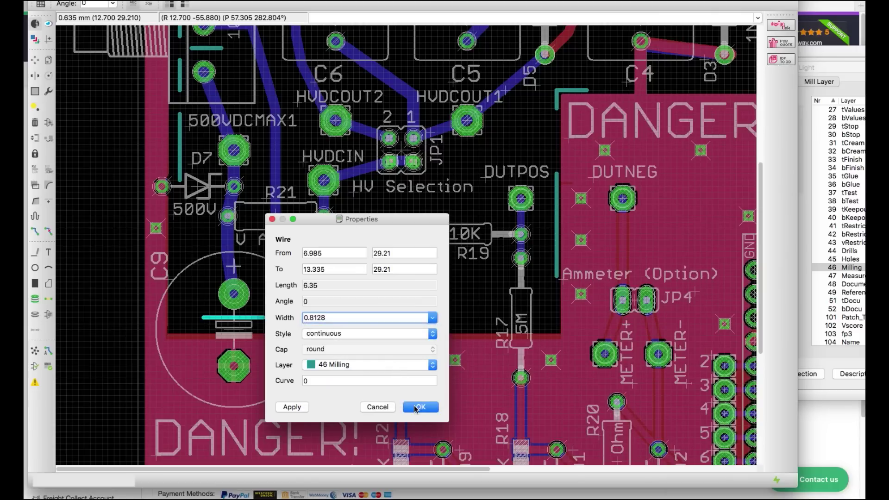
pyautogui.click(417, 407)
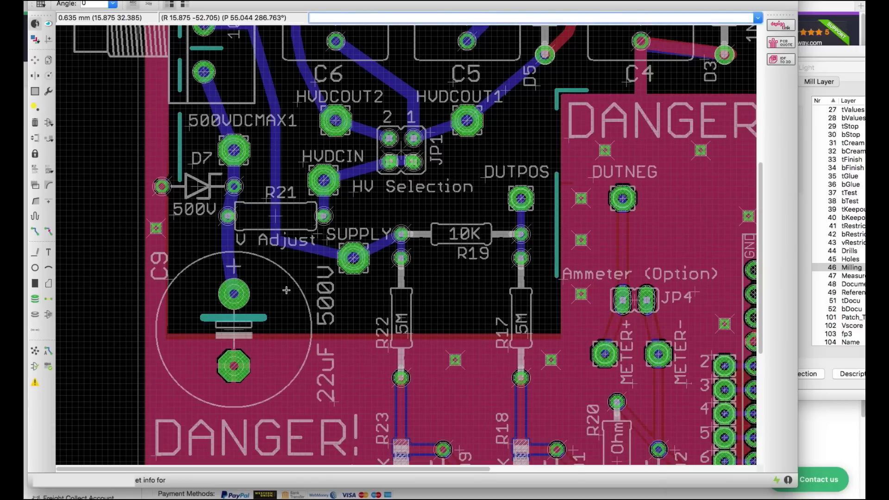
pyautogui.scroll(1, 239, 260)
pyautogui.scroll(-2, 239, 260)
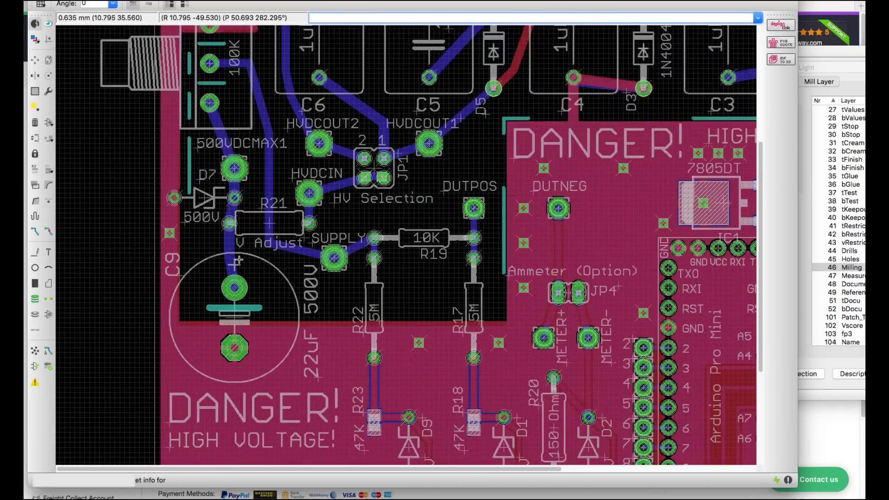
# Widen the right vertical and left vertical milling wires to 0.8128.
pyautogui.click(505, 223)
pyautogui.click(504, 223)
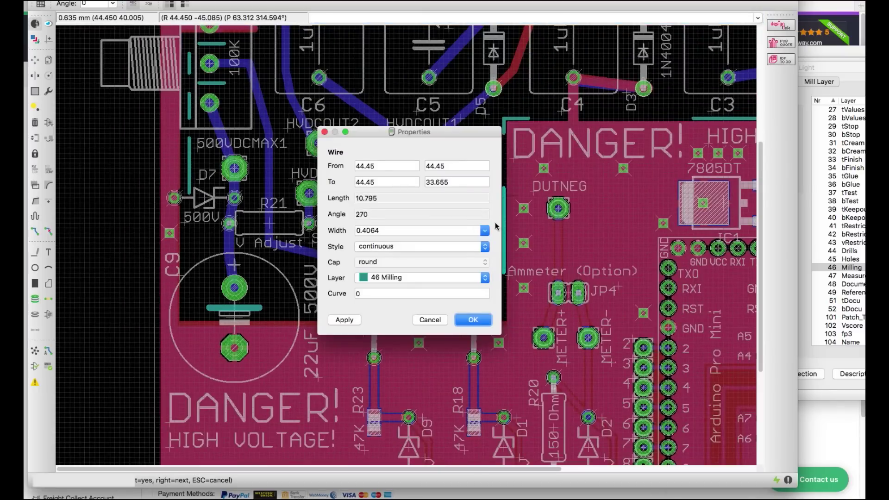
pyautogui.click(483, 230)
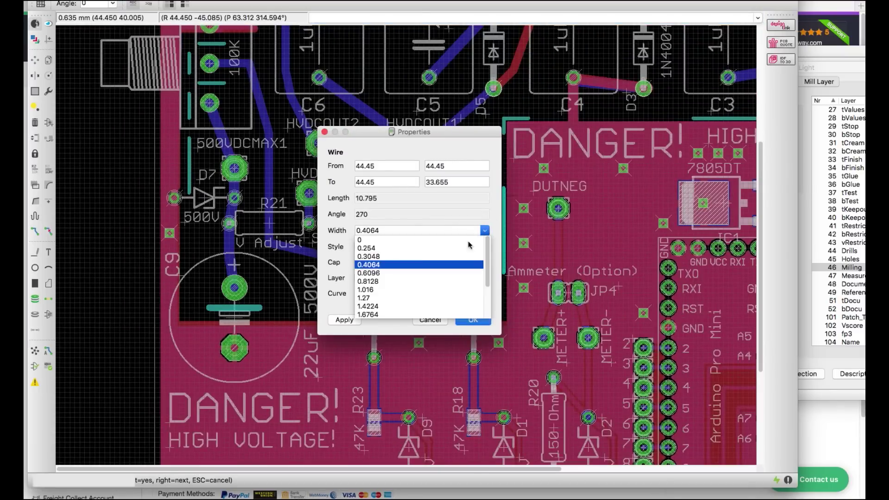
pyautogui.click(417, 282)
pyautogui.click(473, 319)
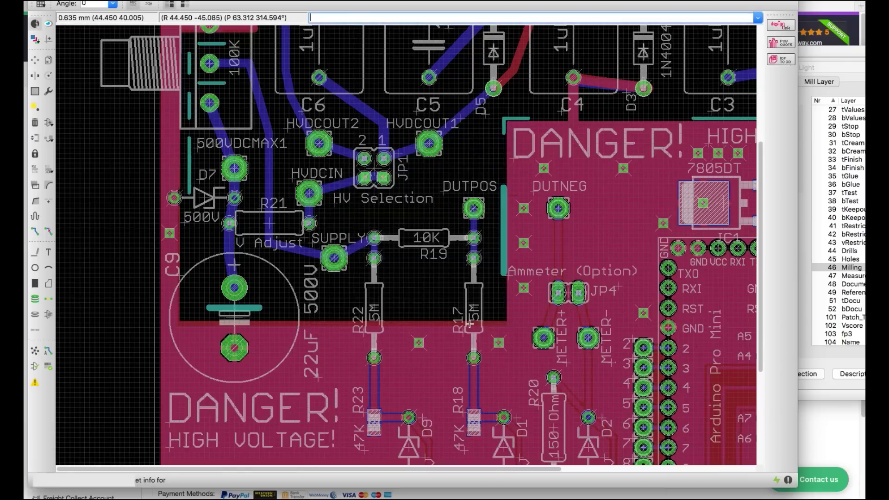
pyautogui.click(189, 167)
pyautogui.click(358, 167)
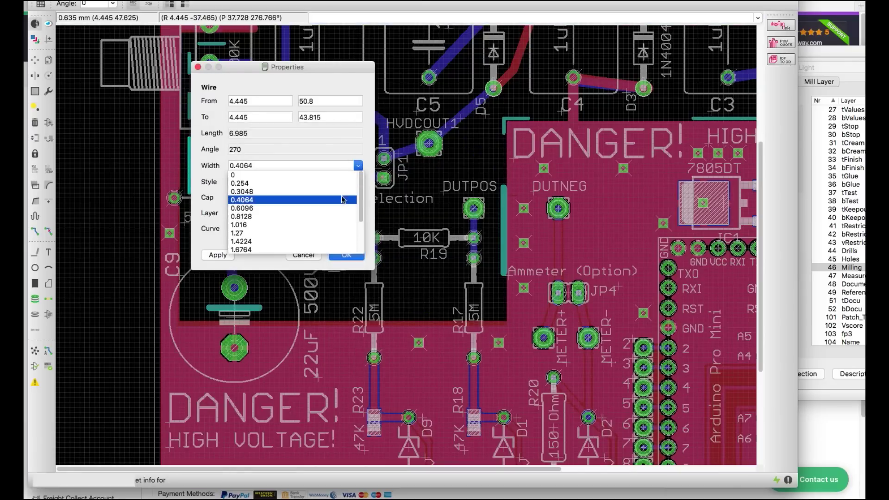
pyautogui.click(343, 214)
pyautogui.click(346, 254)
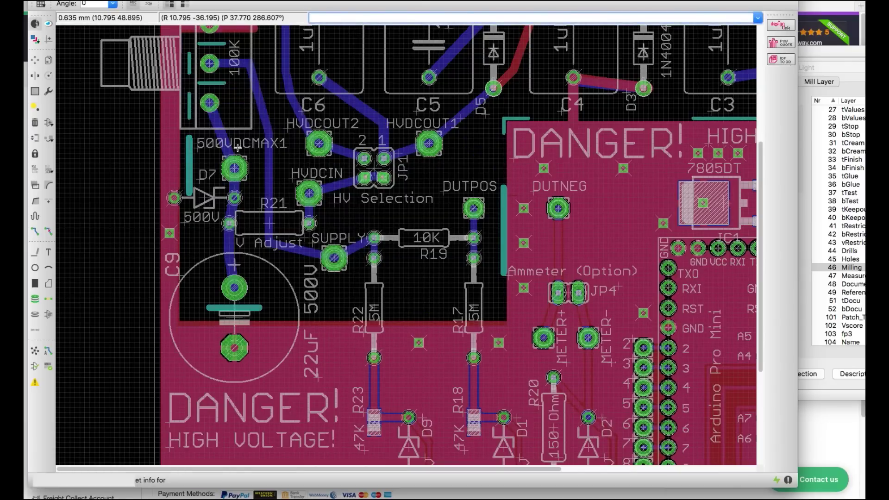
# Set the next milling wire up to 0.8128, correcting an accidental 0.6096 pick.
pyautogui.click(192, 106)
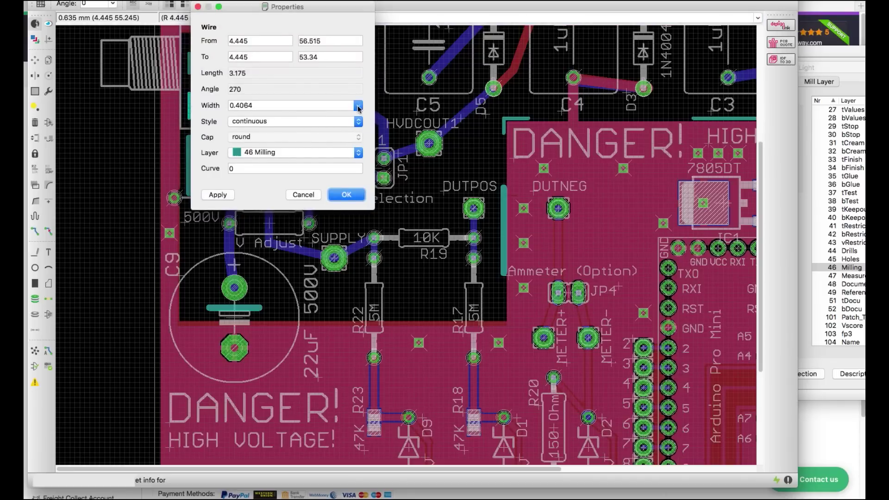
pyautogui.click(358, 106)
pyautogui.click(334, 152)
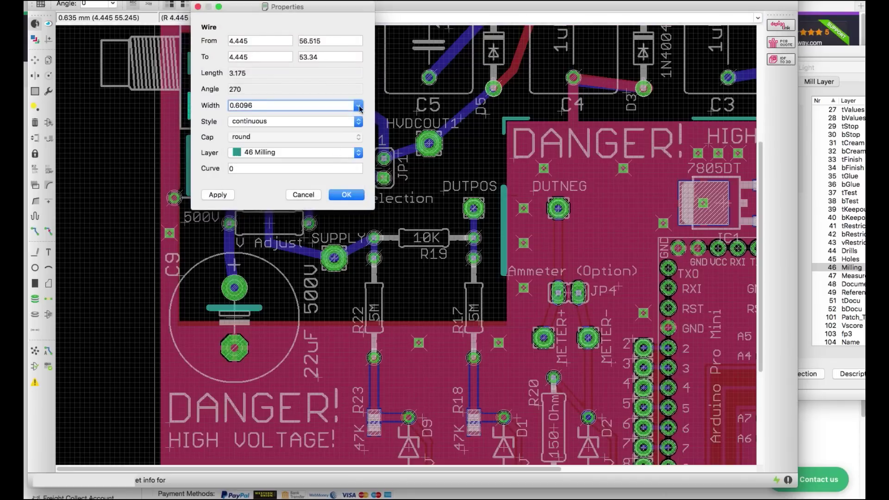
pyautogui.click(358, 107)
pyautogui.click(331, 151)
pyautogui.click(347, 195)
pyautogui.scroll(2, 207, 156)
pyautogui.scroll(-2, 207, 156)
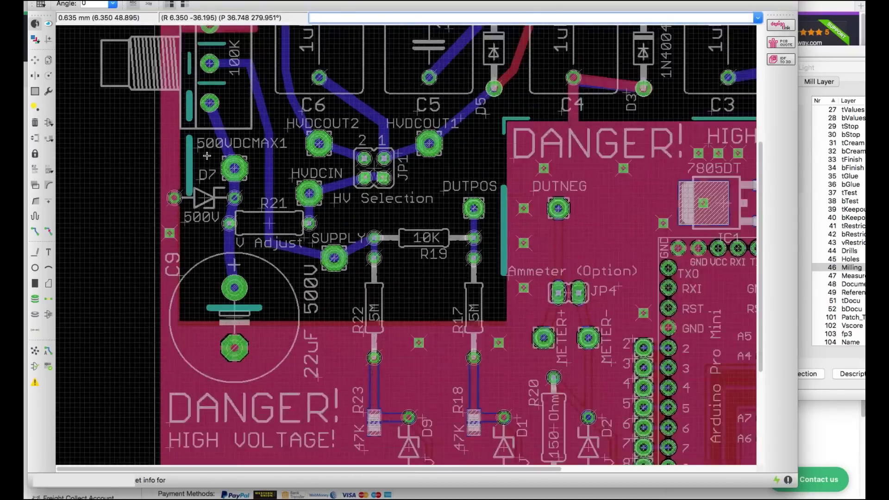
pyautogui.scroll(-3, 207, 156)
pyautogui.scroll(4, 242, 159)
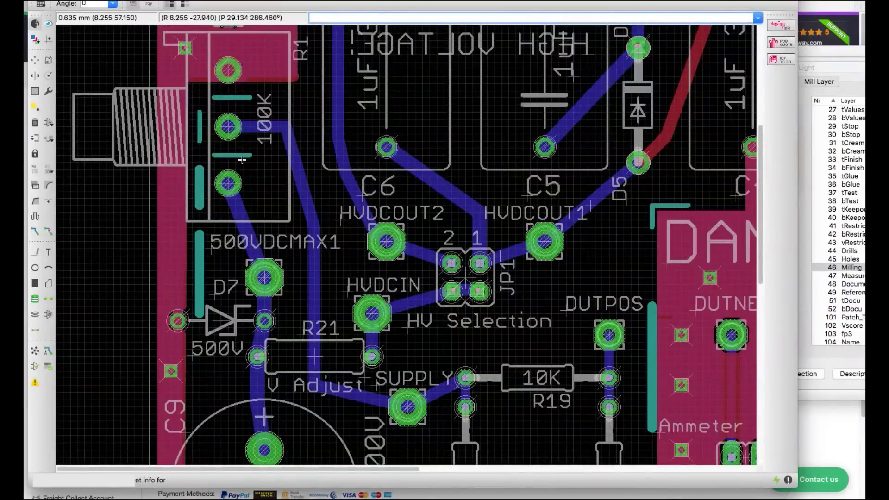
# Widen the milling wire beside 100K and the upper horizontal milling wire to 0.8128.
pyautogui.click(238, 156)
pyautogui.click(419, 155)
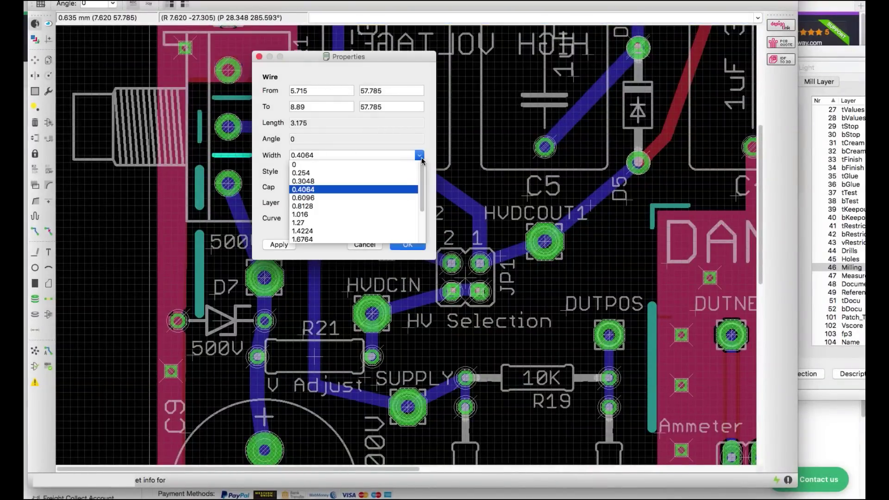
pyautogui.click(378, 210)
pyautogui.click(404, 246)
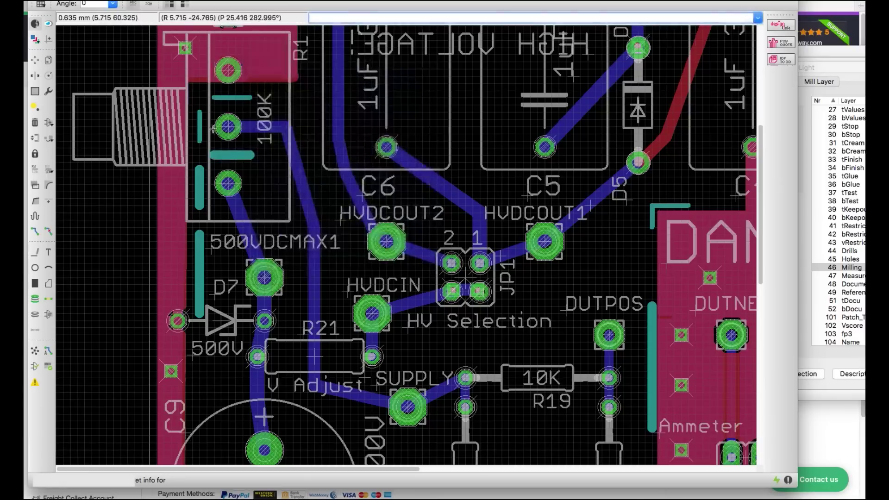
pyautogui.click(231, 98)
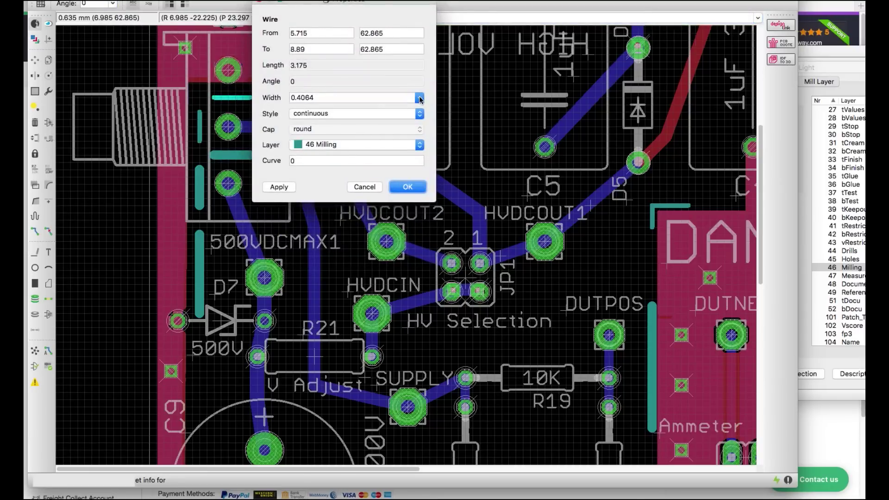
pyautogui.click(420, 99)
pyautogui.click(333, 145)
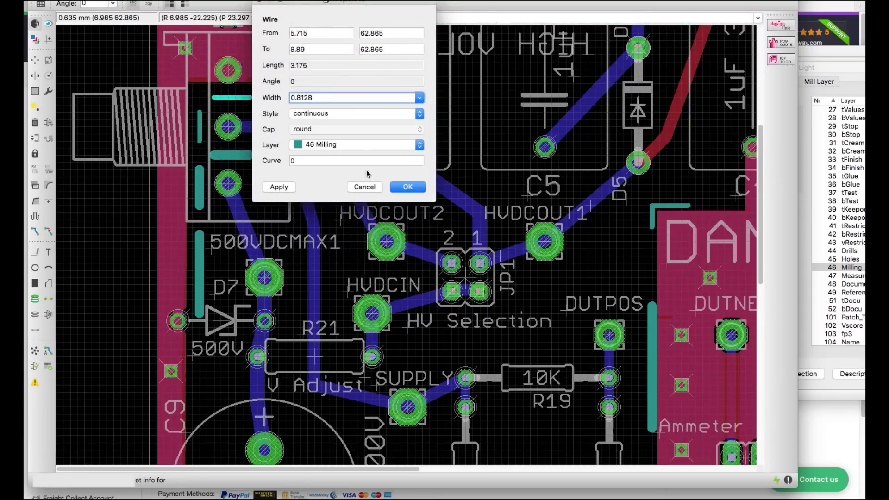
pyautogui.click(408, 186)
# Widen another vertical milling wire and the one beside the DANGER! area to 0.8128.
pyautogui.click(202, 128)
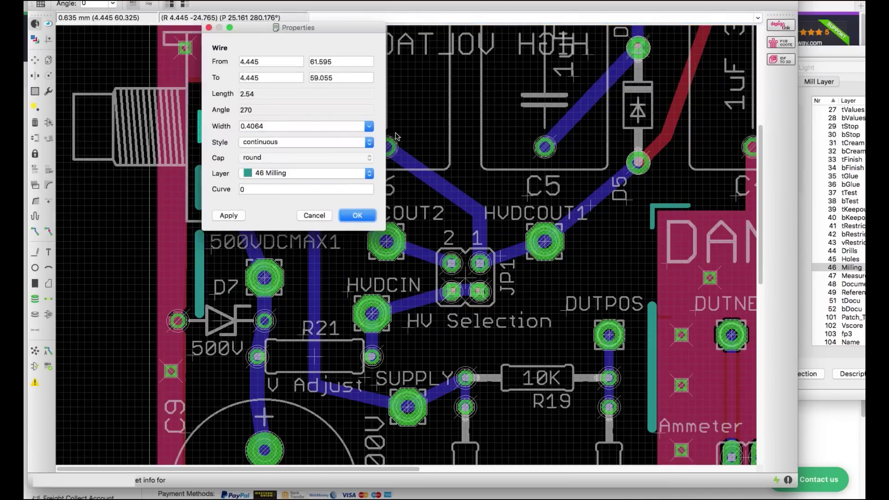
pyautogui.click(369, 126)
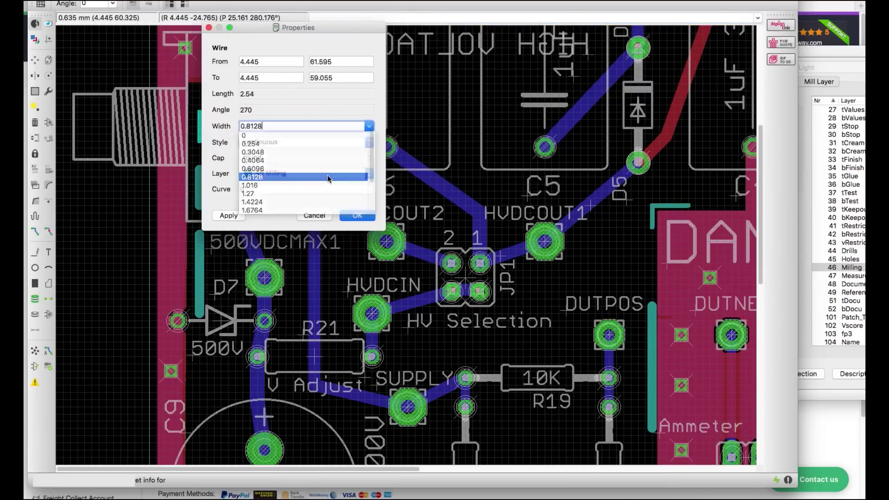
pyautogui.click(328, 179)
pyautogui.click(357, 215)
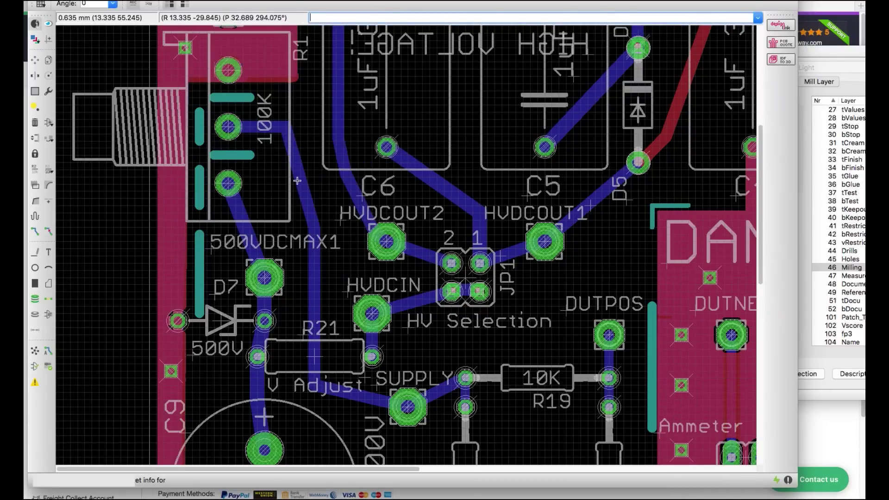
pyautogui.scroll(-2, 296, 180)
pyautogui.click(544, 208)
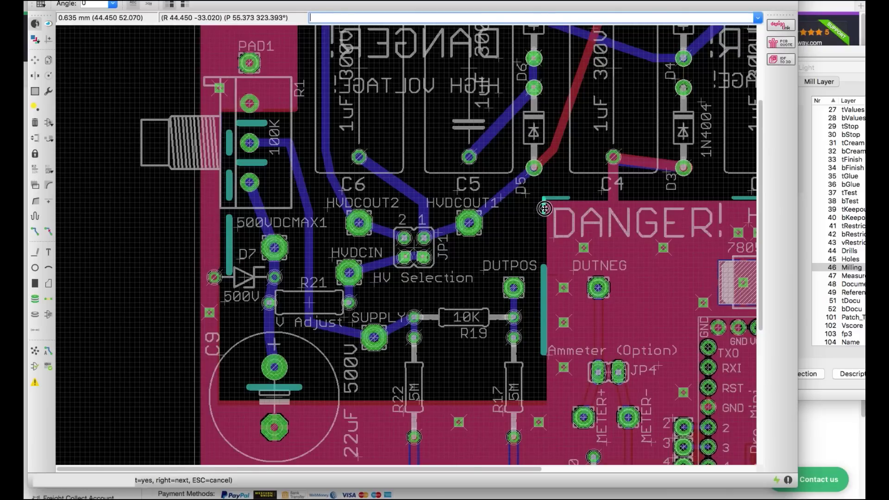
pyautogui.click(545, 208)
pyautogui.click(526, 205)
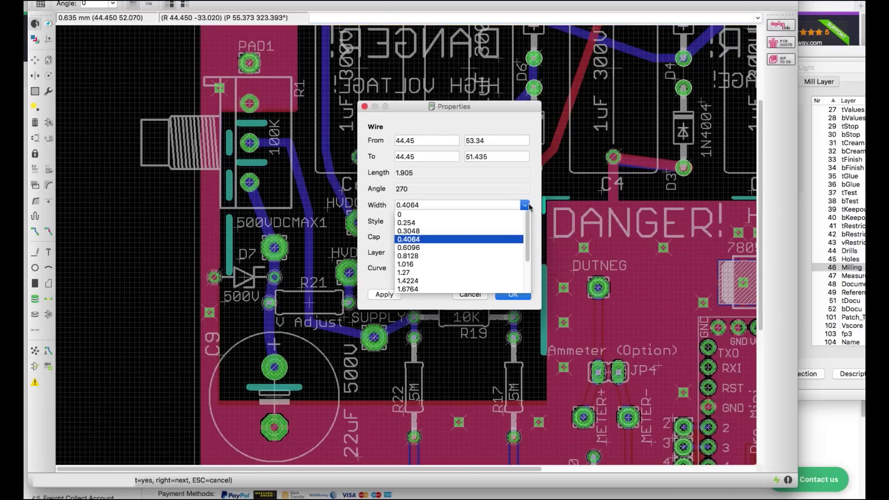
pyautogui.click(499, 255)
pyautogui.click(513, 294)
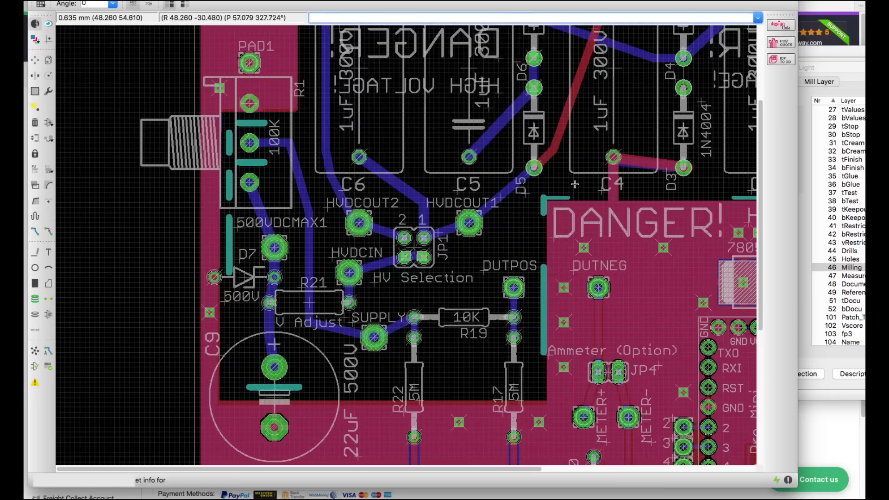
# Widen the adjacent horizontal milling wire to 0.8128.
pyautogui.click(552, 200)
pyautogui.click(553, 200)
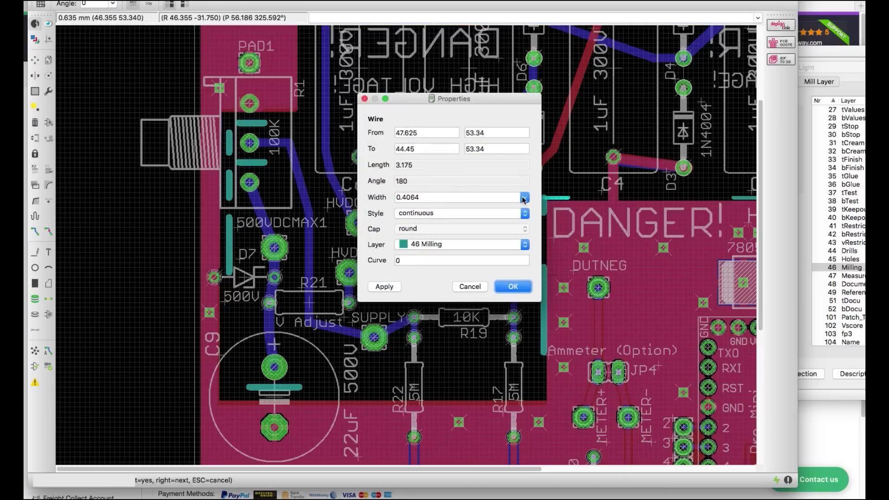
pyautogui.click(523, 199)
pyautogui.click(502, 245)
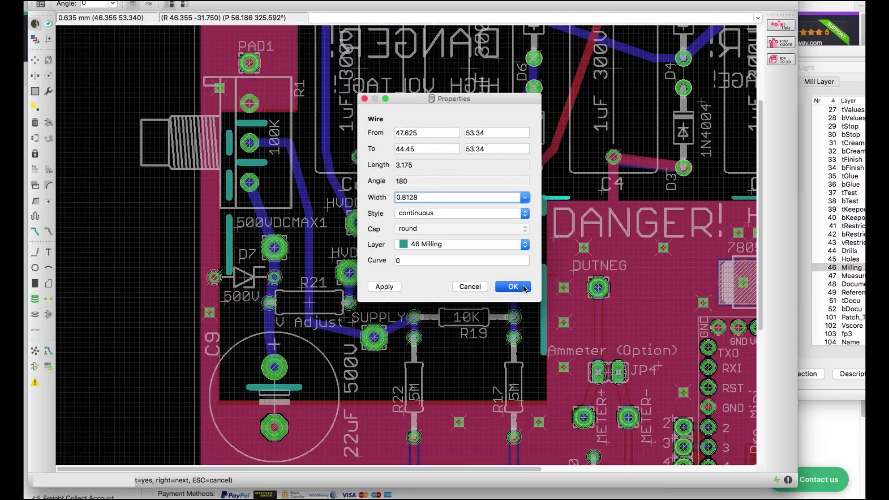
pyautogui.click(513, 286)
pyautogui.scroll(-3, 425, 202)
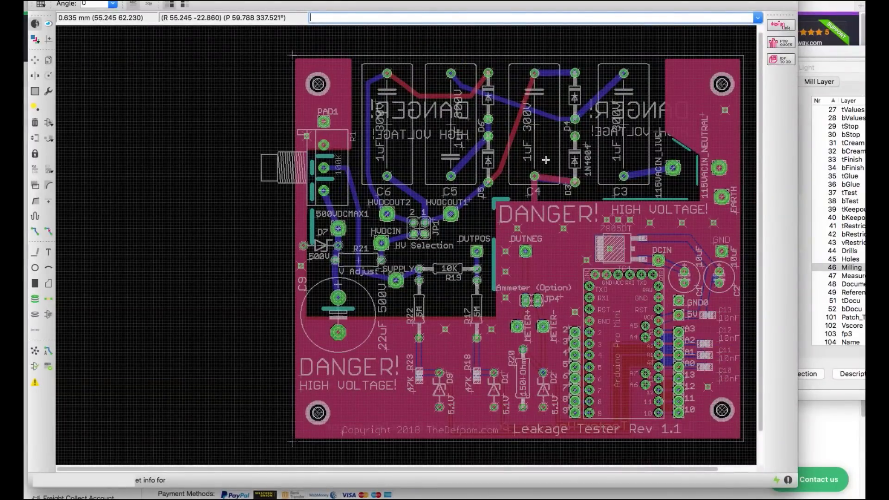
pyautogui.scroll(2, 546, 160)
pyautogui.scroll(-2, 321, 147)
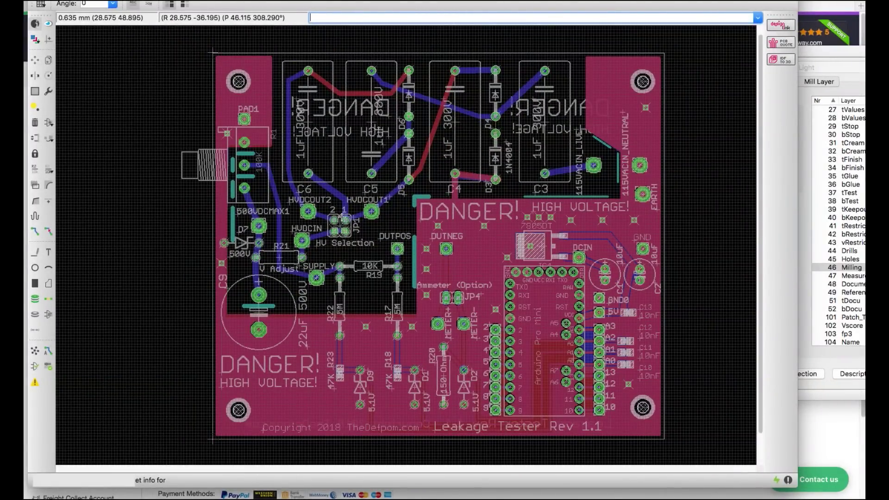
pyautogui.scroll(-2, 173, 196)
pyautogui.scroll(4, 405, 107)
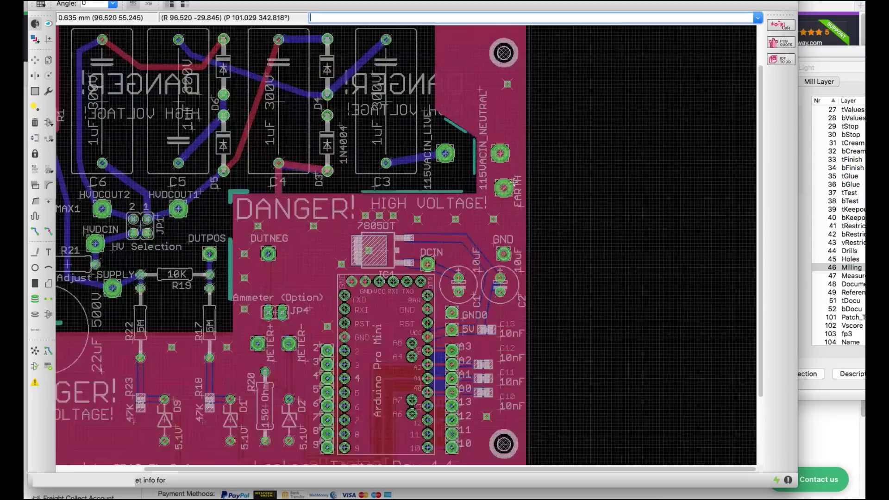
# Widen the diagonal milling wire near 115VACIN_LIVE, dismissing a mistakenly opened GND wire.
pyautogui.click(411, 86)
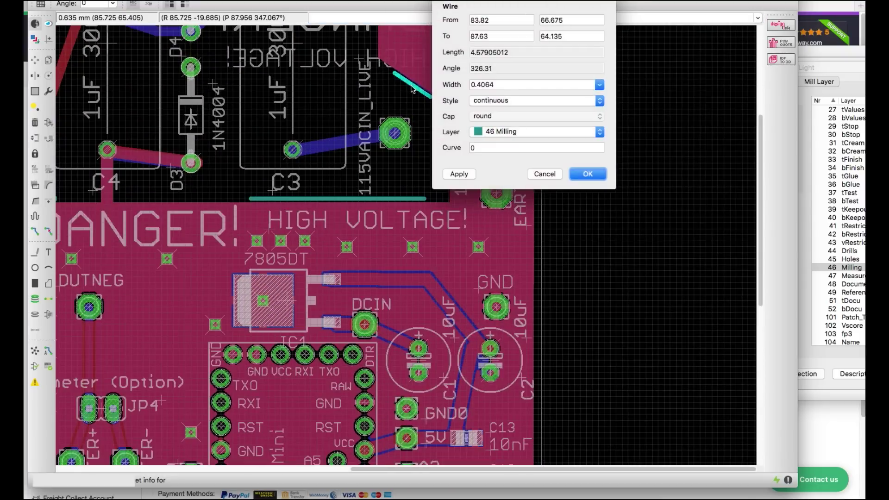
pyautogui.click(600, 86)
pyautogui.click(551, 134)
pyautogui.click(587, 173)
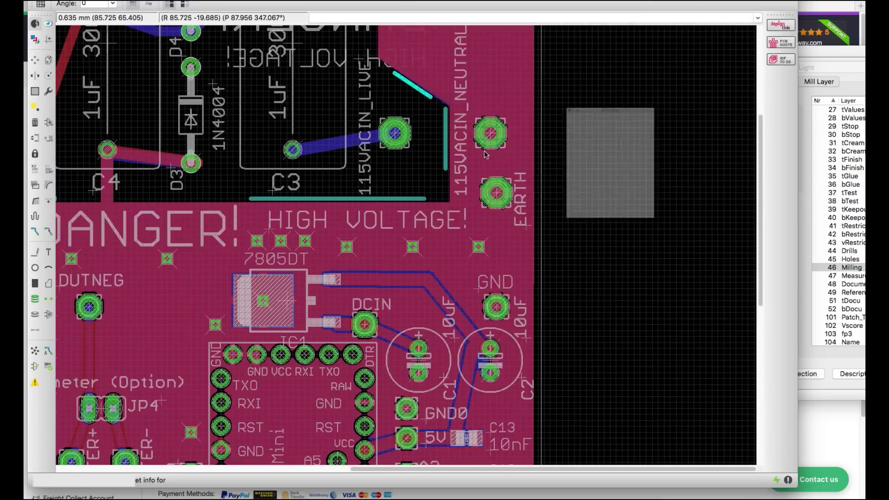
pyautogui.click(487, 154)
pyautogui.click(641, 284)
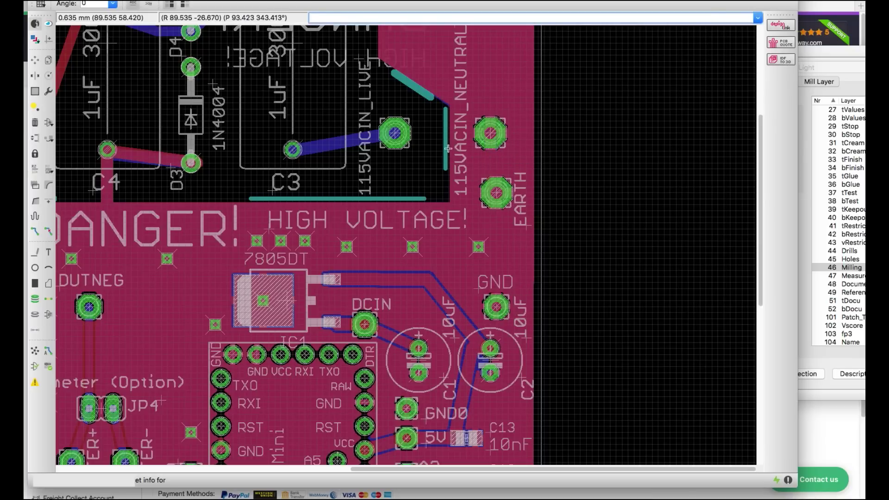
# Widen the milling wires beside 115VACIN_NEUTRAL and below C3 to 0.8128.
pyautogui.click(448, 149)
pyautogui.click(447, 149)
pyautogui.click(609, 139)
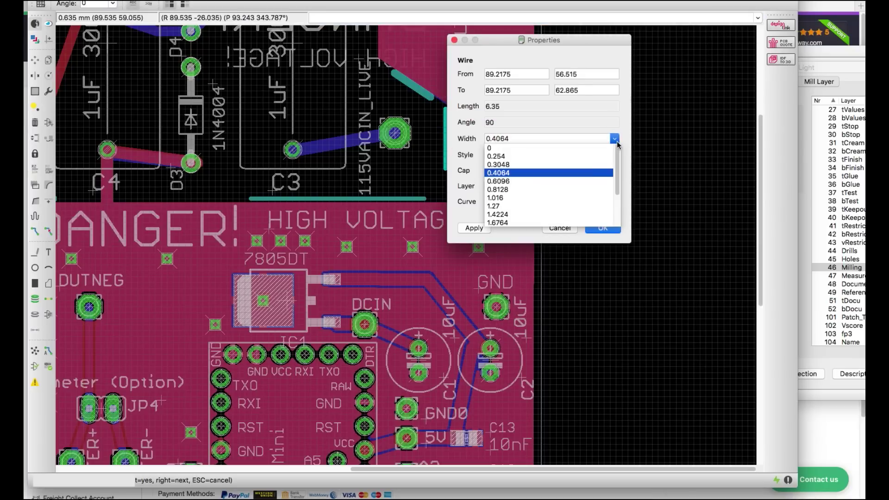
pyautogui.click(579, 191)
pyautogui.click(604, 228)
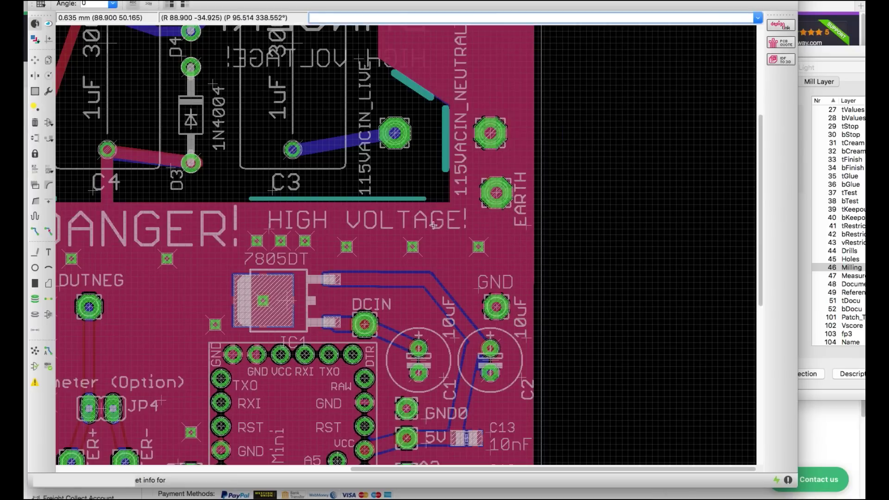
pyautogui.click(414, 205)
pyautogui.click(415, 207)
pyautogui.click(592, 199)
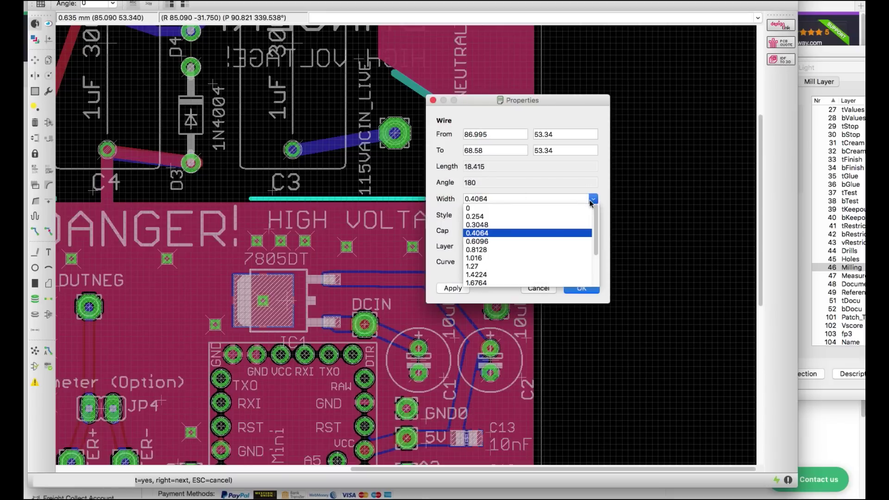
pyautogui.click(542, 250)
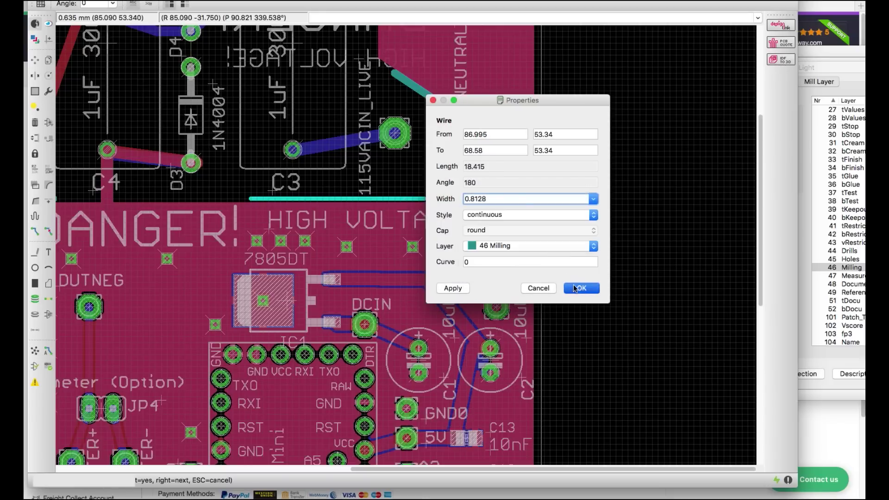
pyautogui.click(582, 288)
# Zoom around the board to check the widened milling outline.
pyautogui.scroll(-4, 583, 256)
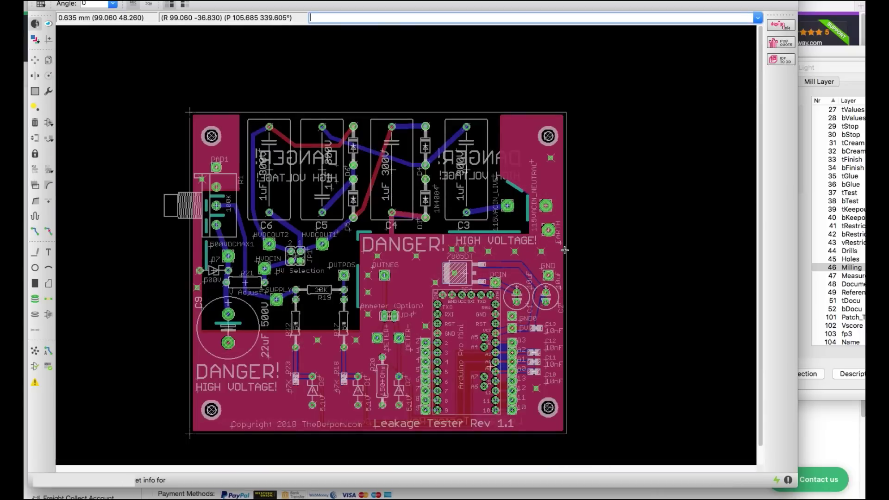
pyautogui.scroll(2, 536, 243)
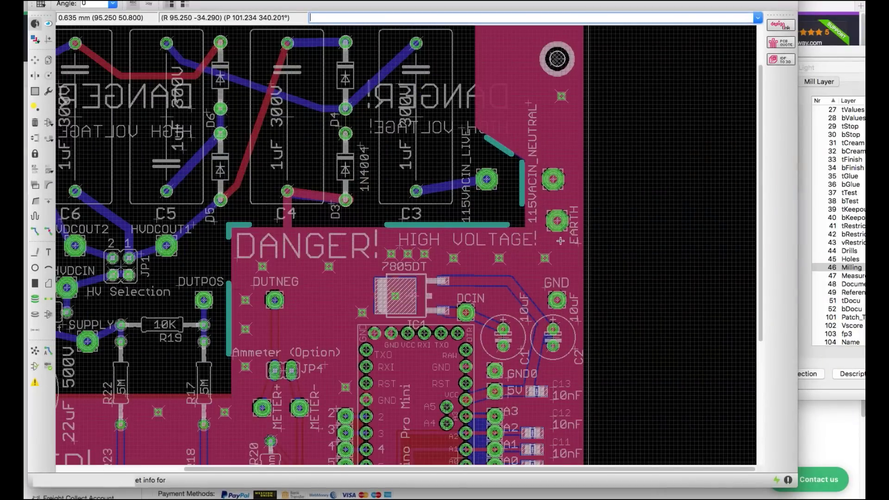
pyautogui.scroll(-2, 560, 241)
pyautogui.scroll(-1, 172, 230)
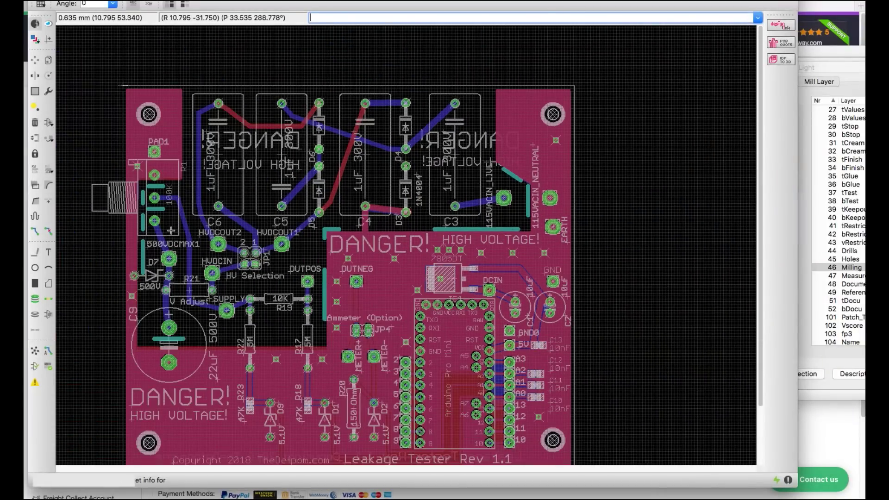
pyautogui.scroll(3, 171, 230)
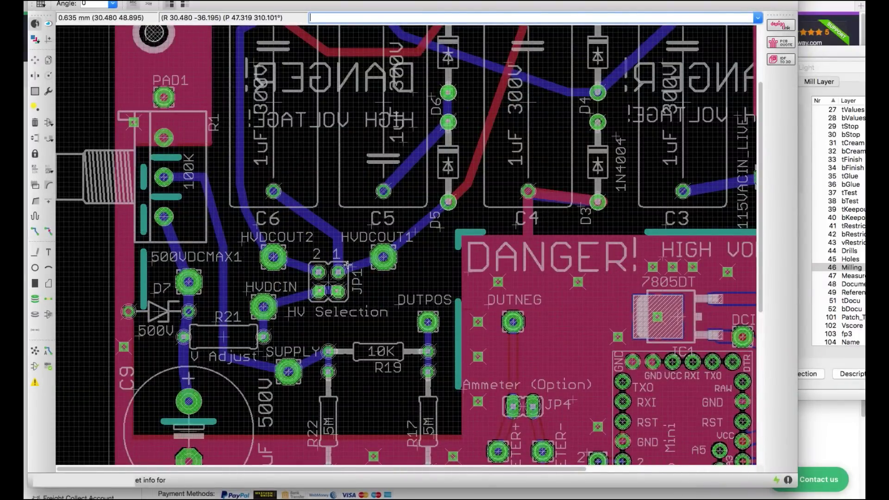
pyautogui.scroll(-1, 347, 265)
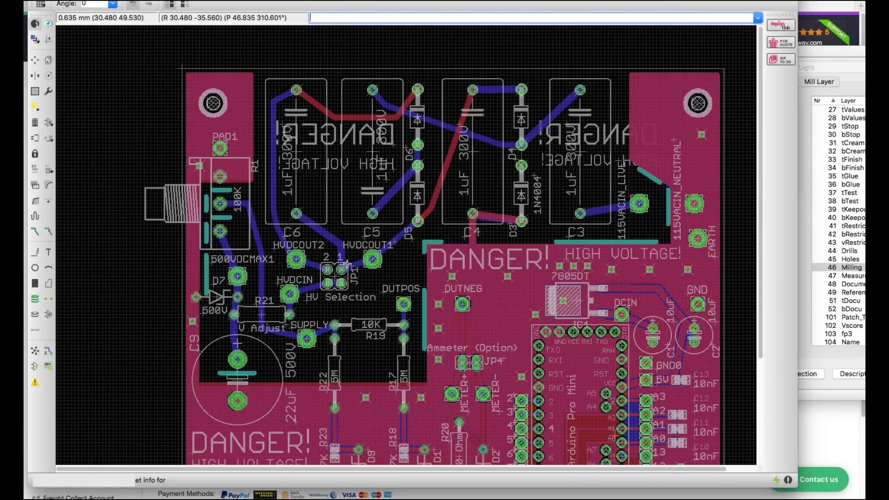
# Save the revised board and run the CAM Processor job to write new Gerbers.
pyautogui.hotkey('ctrl', 's')
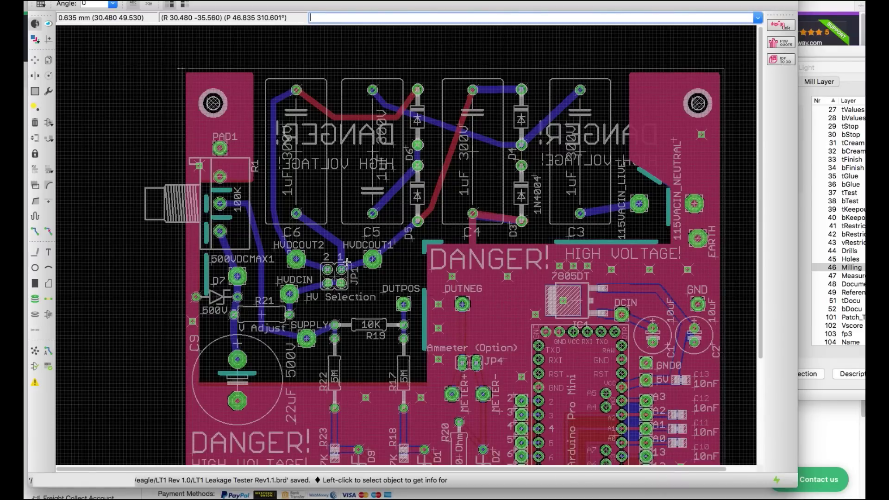
pyautogui.click(853, 68)
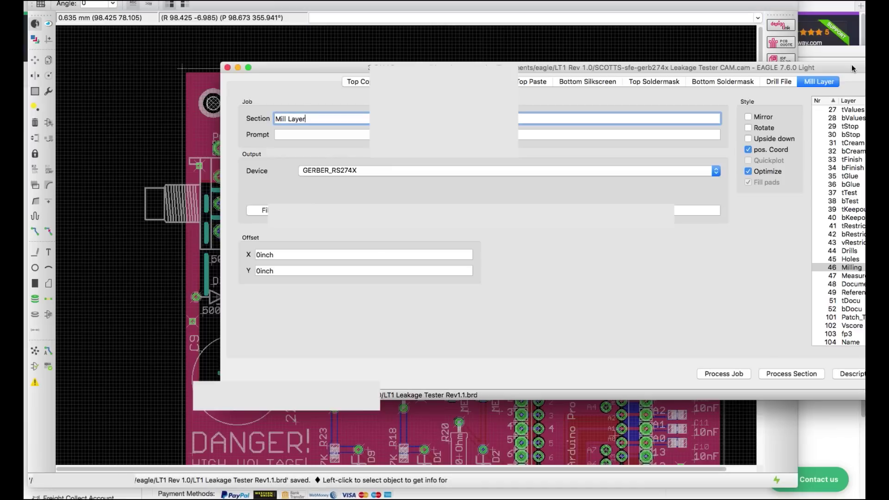
pyautogui.click(849, 70)
pyautogui.moveTo(849, 69); pyautogui.dragTo(805, 71)
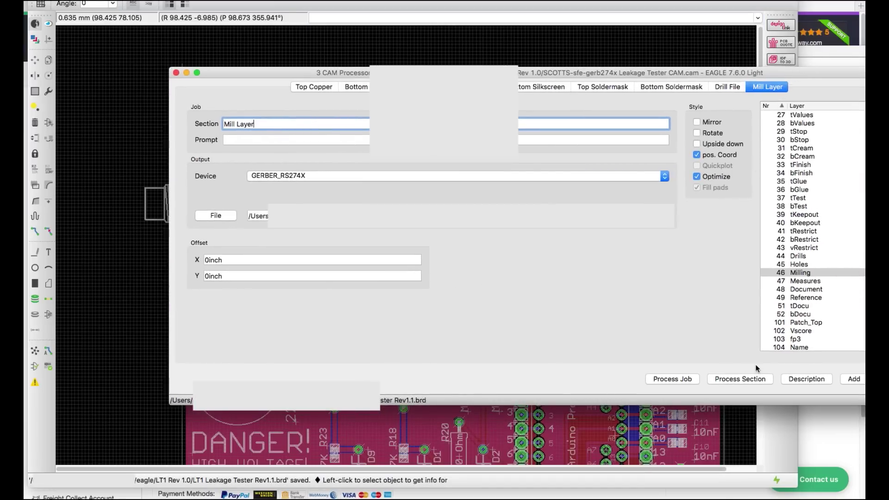
pyautogui.click(672, 379)
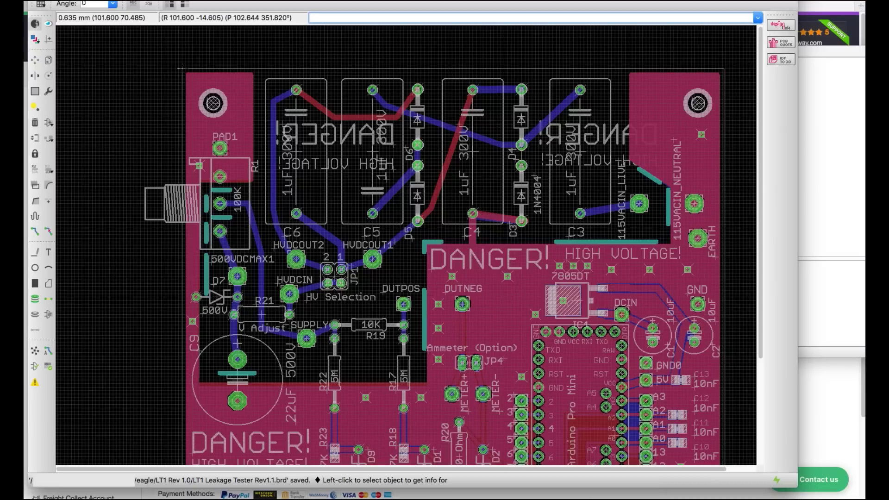
# Compress LT1.1.dri through LT1.1.TXT and name the archive Gerbers Rev 1.1.zip.
pyautogui.press('super+Tab')
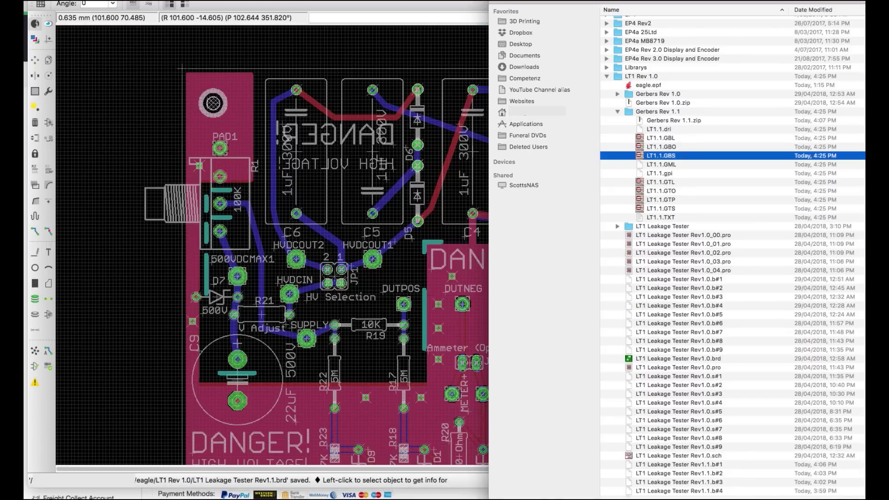
pyautogui.click(658, 120)
pyautogui.keyDown('shift'); pyautogui.click(670, 208); pyautogui.keyUp('shift')
pyautogui.rightClick(659, 167)
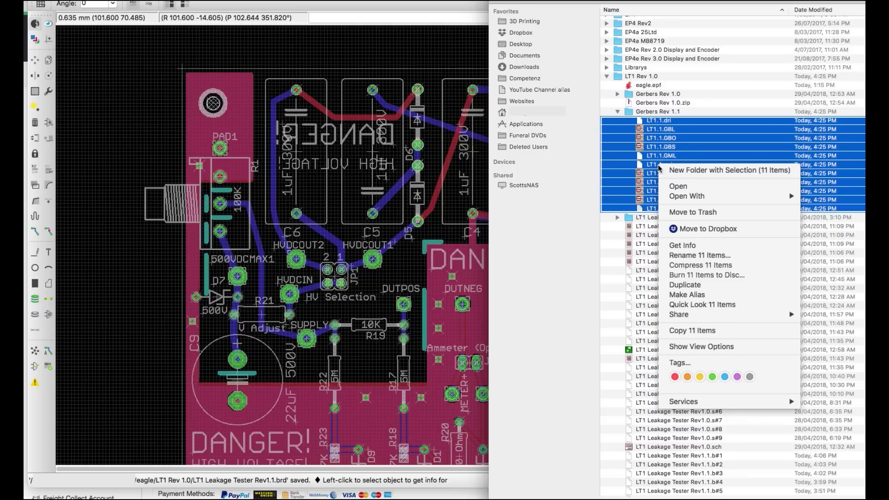
pyautogui.click(701, 264)
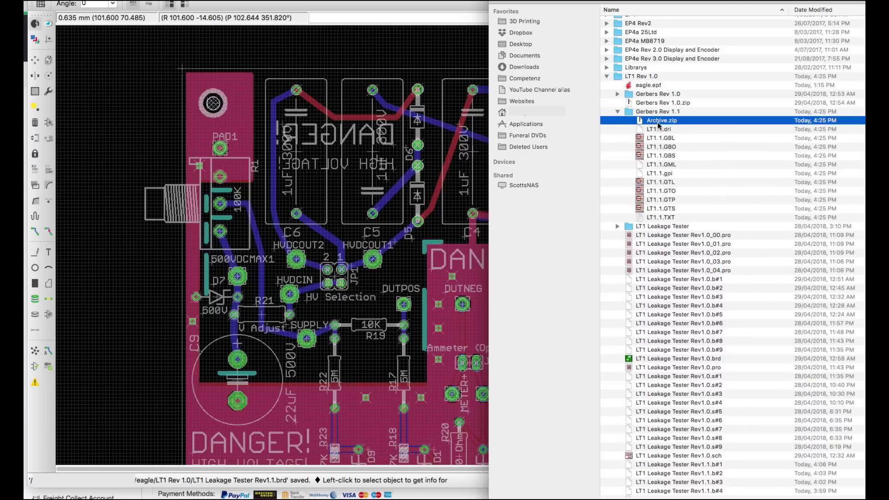
pyautogui.press('Return')
pyautogui.write('Gerbers Rev 1.1')
pyautogui.click(699, 147)
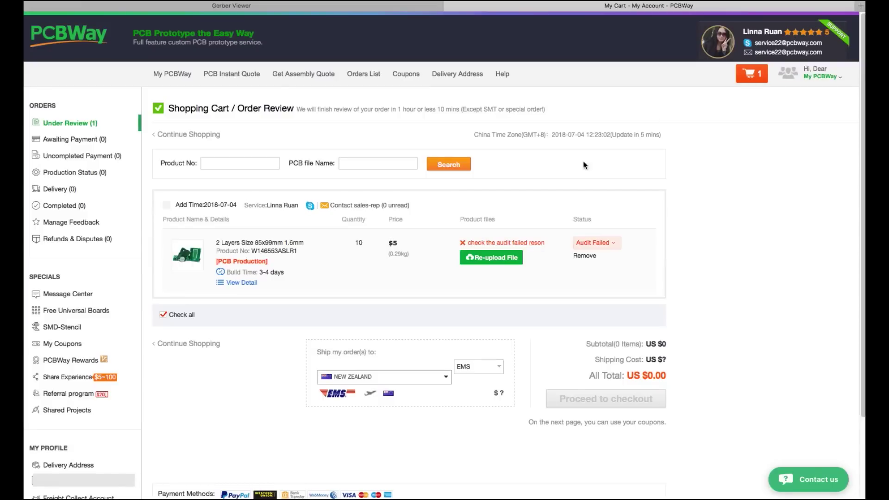
# Re-upload Gerbers Rev 1.1.zip to the failed order and submit it.
pyautogui.click(491, 257)
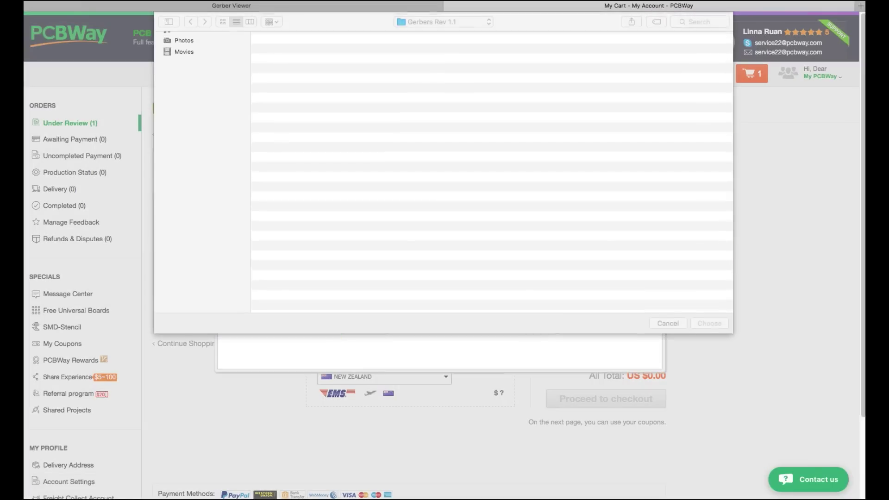
pyautogui.doubleClick(467, 195)
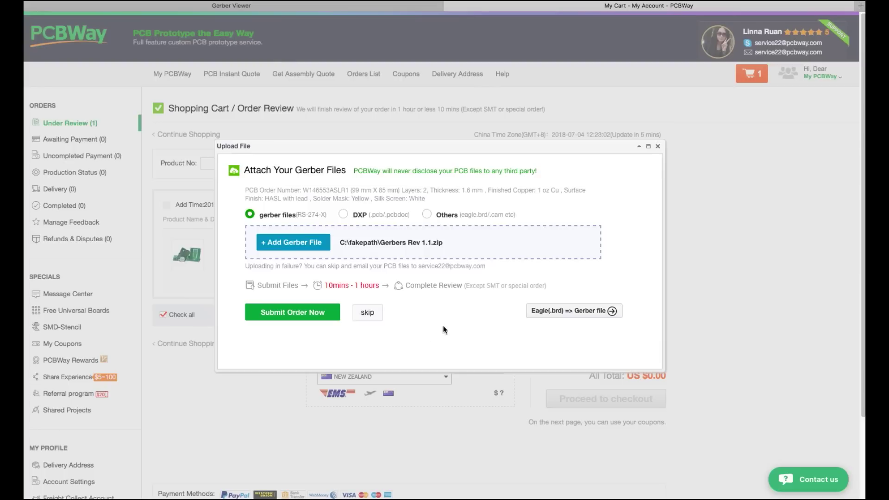
pyautogui.click(324, 312)
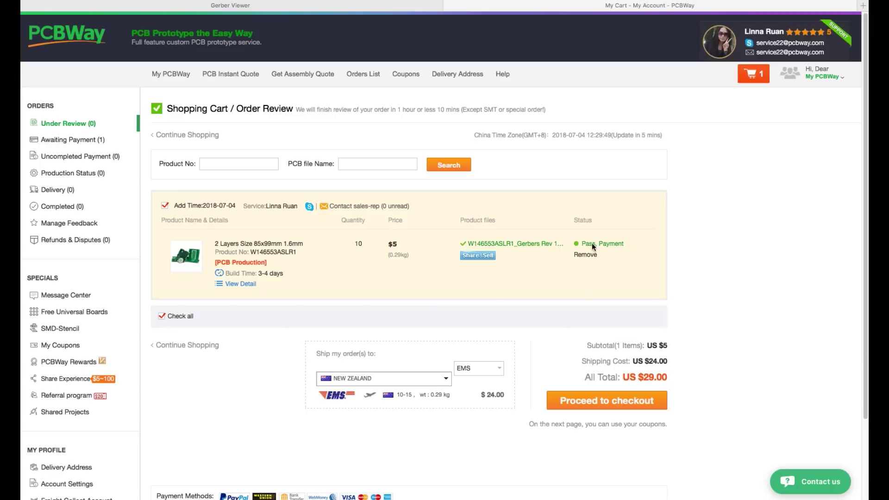
# Proceed to checkout and look over the shipping address form and payment options.
pyautogui.click(617, 401)
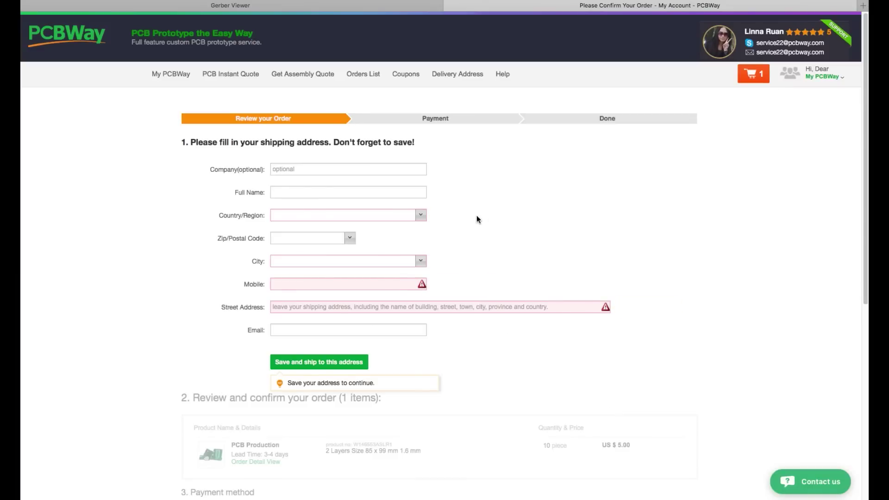
pyautogui.scroll(-3, 481, 223)
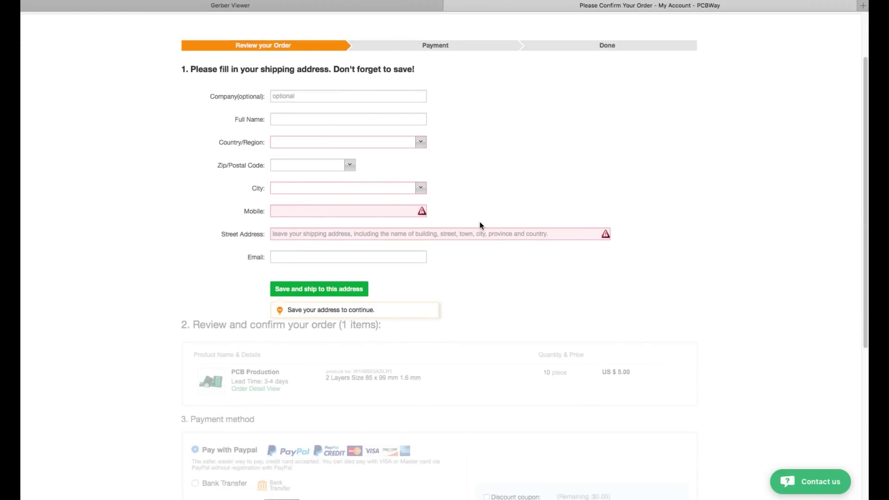
pyautogui.scroll(-9, 479, 226)
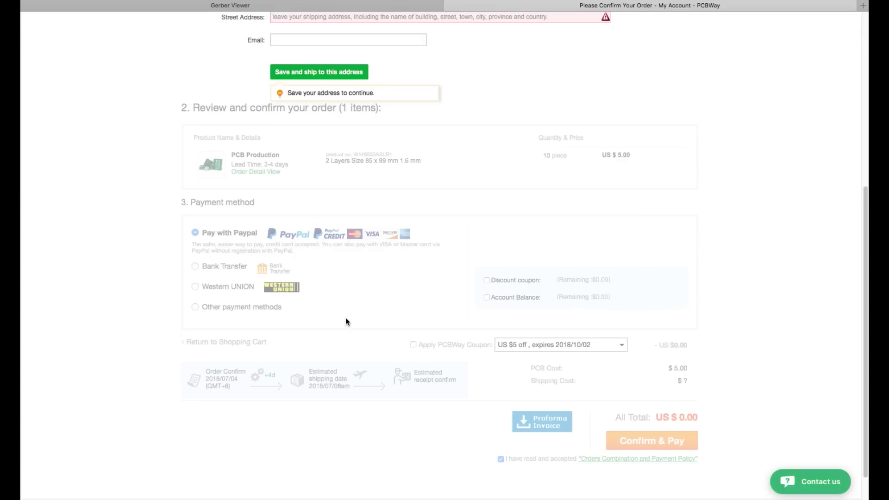
pyautogui.scroll(-1, 345, 321)
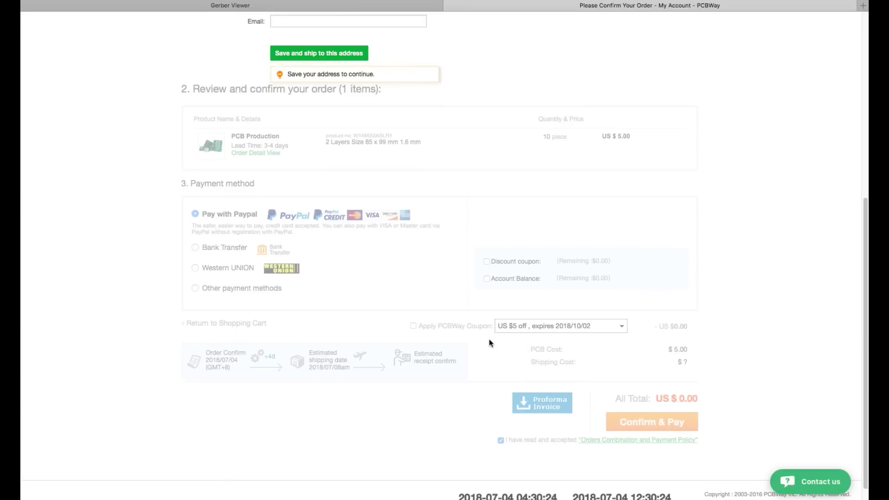
pyautogui.scroll(-1, 491, 350)
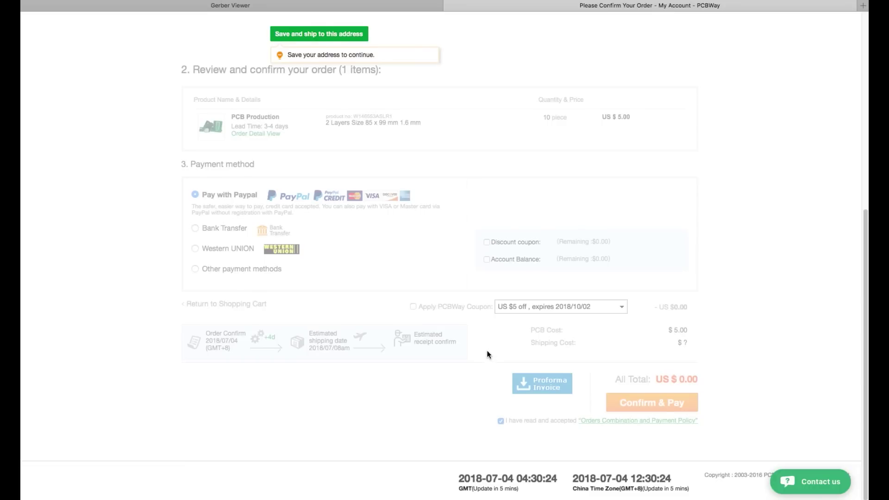
pyautogui.scroll(7, 486, 351)
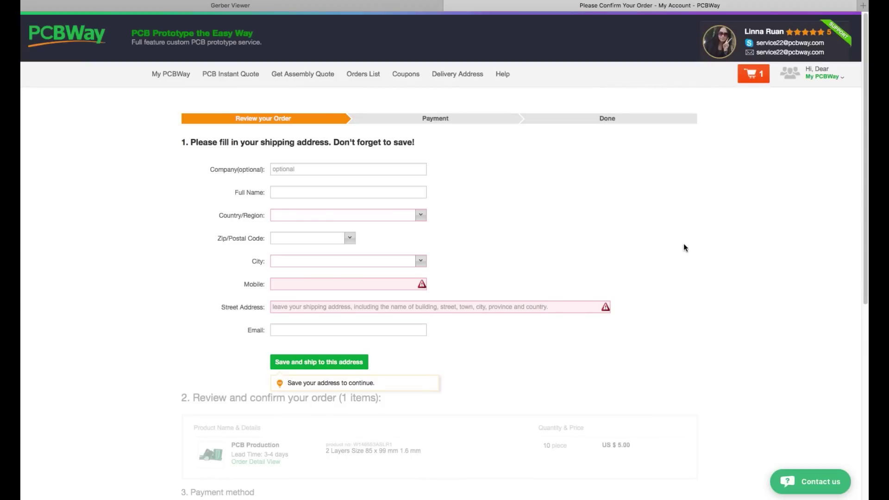
pyautogui.scroll(-7, 683, 244)
pyautogui.scroll(7, 685, 242)
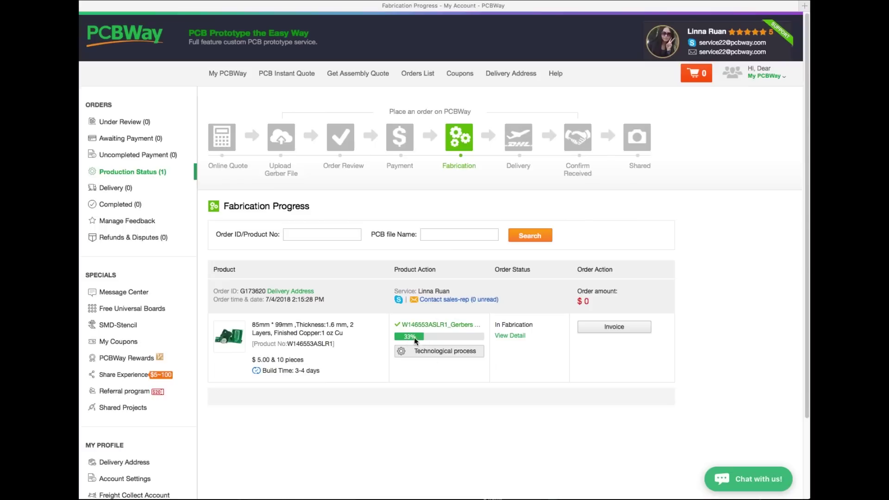
# Open the Technological process checklist for the in-fabrication board order.
pyautogui.click(436, 355)
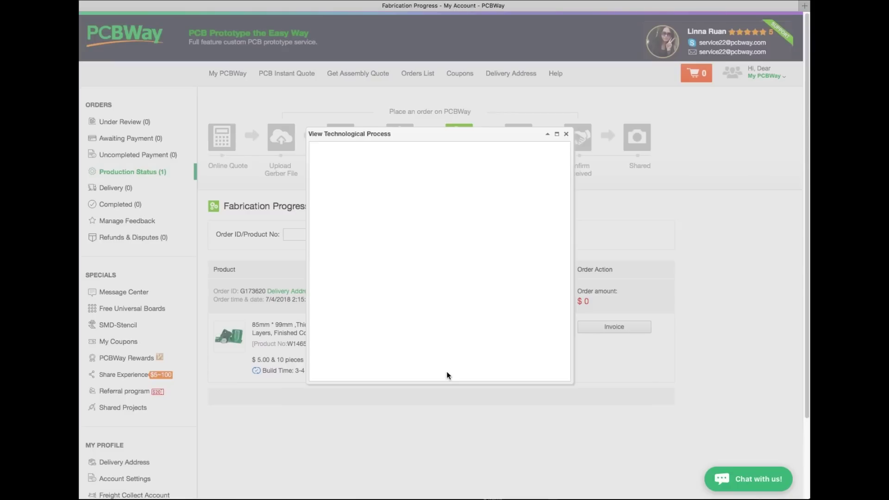